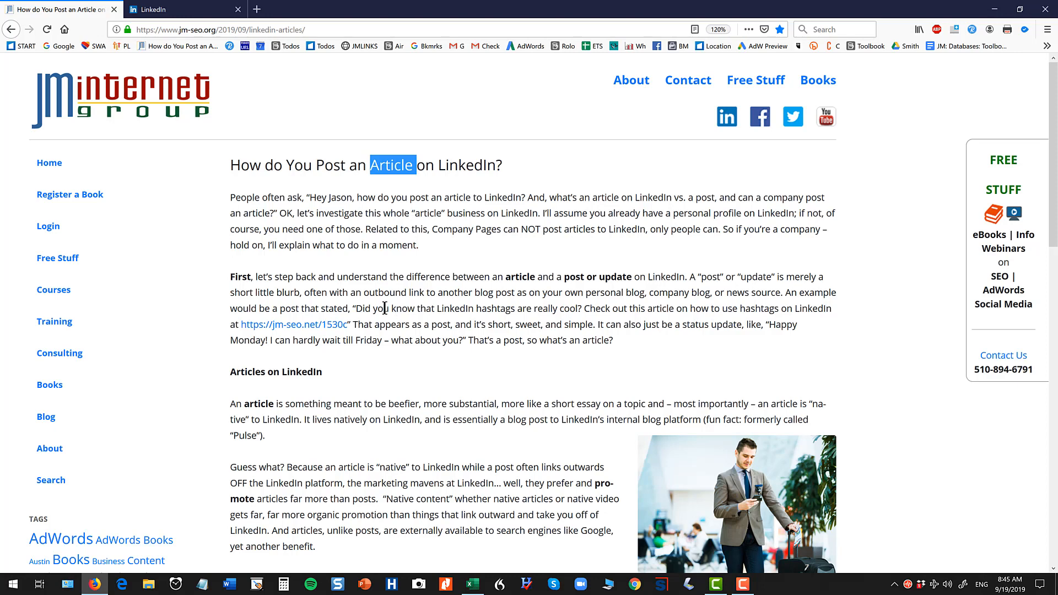
Publish a LinkedIn post containing the blog page's sample text about LinkedIn hashtags with its link, plus the suggested #linkedin hashtag
left_click_drag(356, 308, 348, 322)
key("ctrl+c")
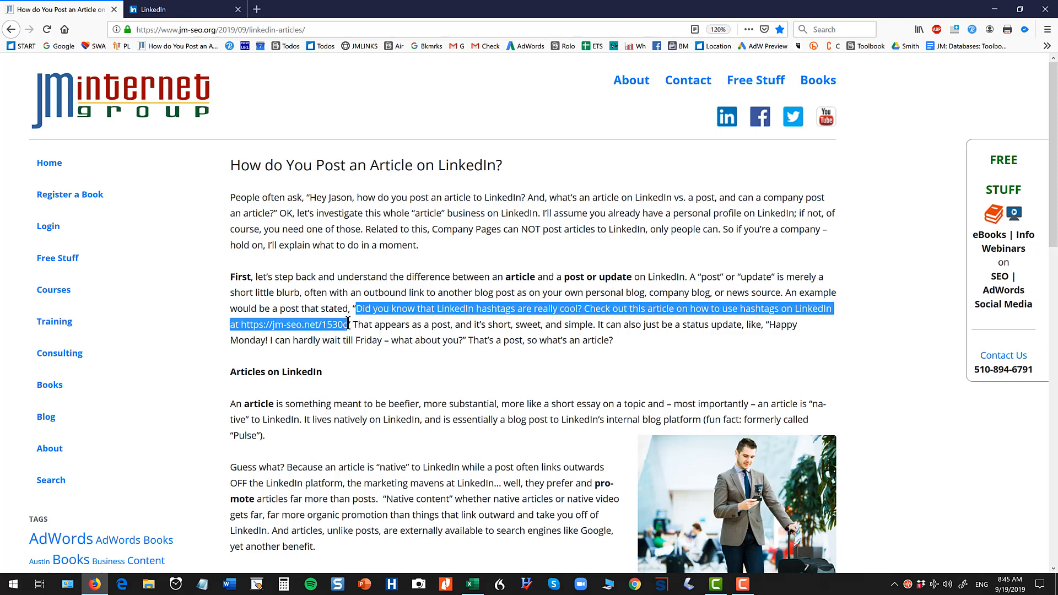
left_click(197, 10)
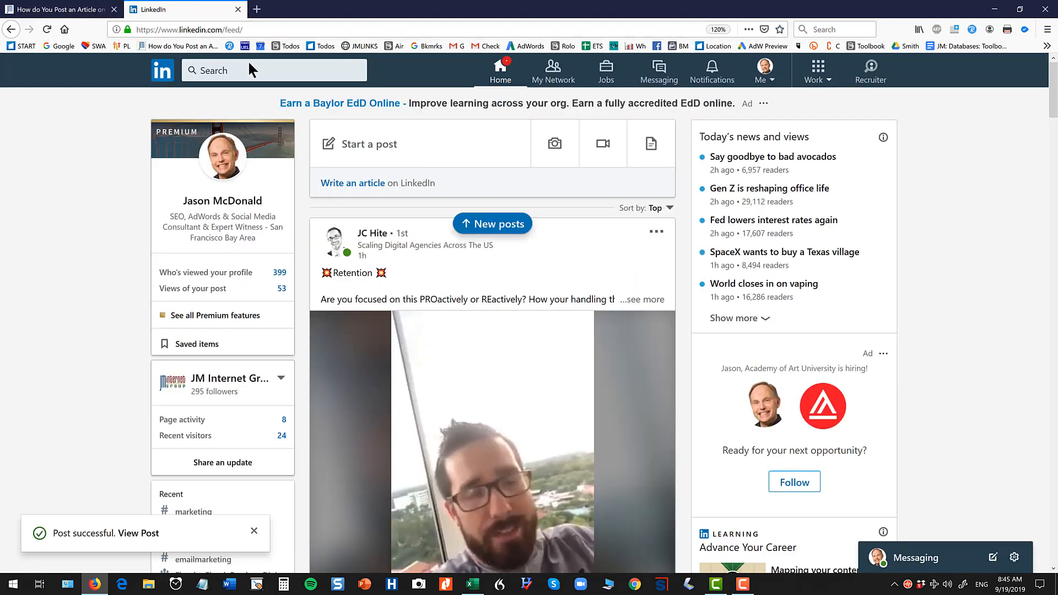
left_click(390, 153)
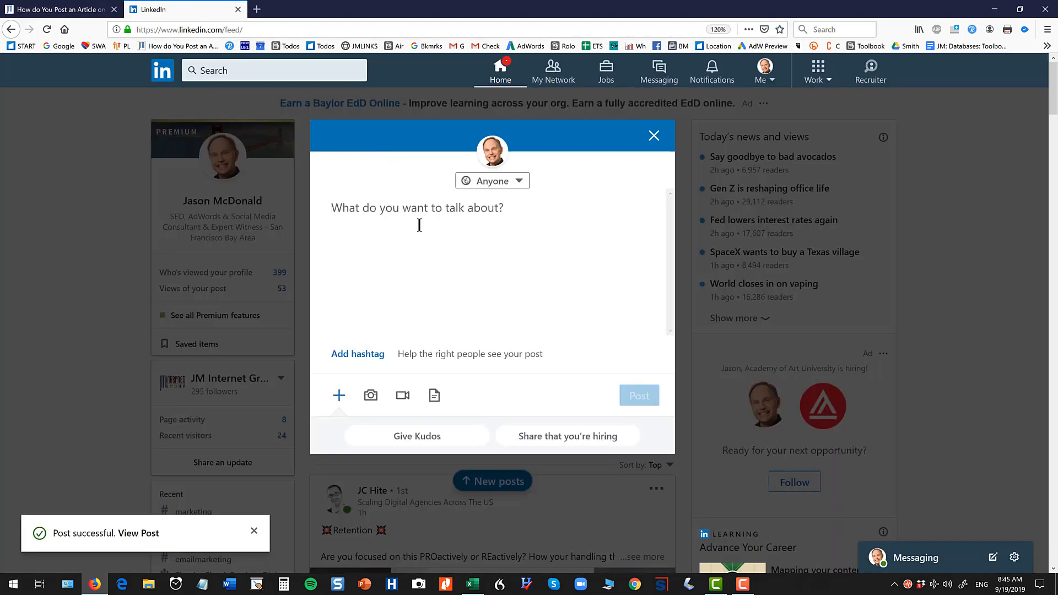
key("ctrl+v")
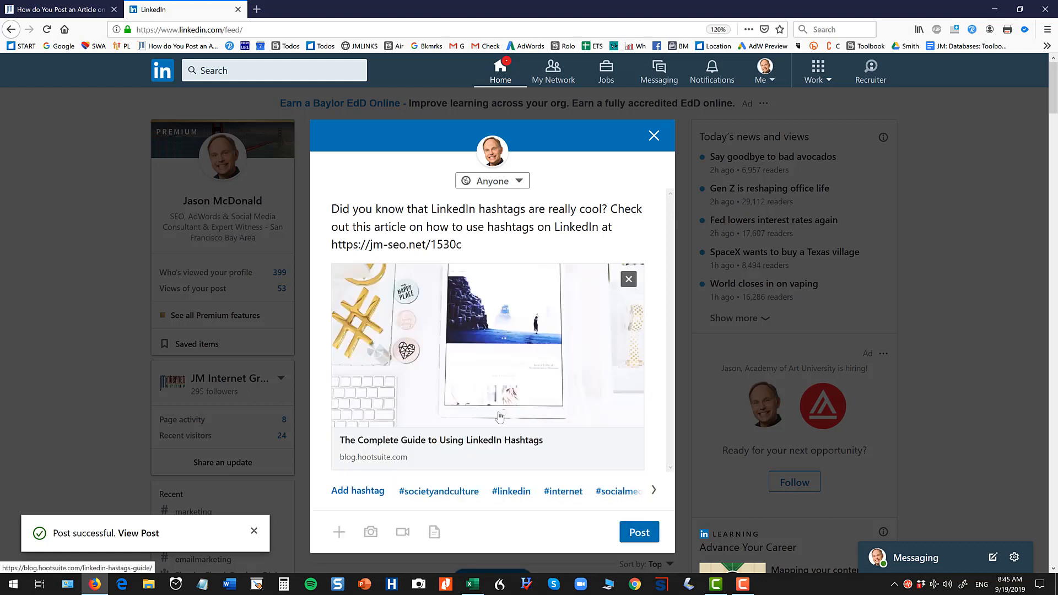
left_click(511, 491)
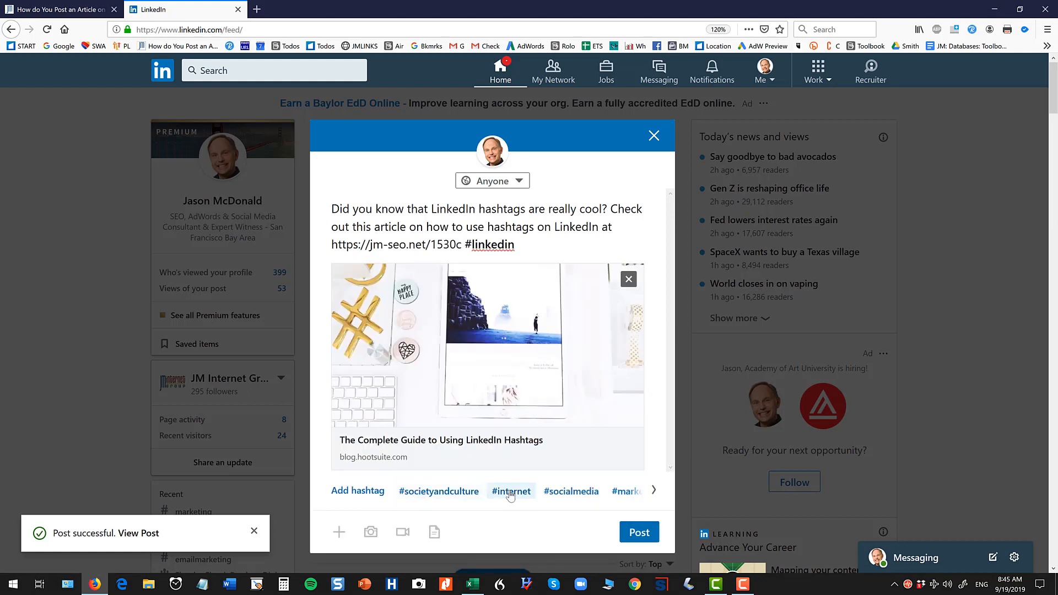
left_click(634, 533)
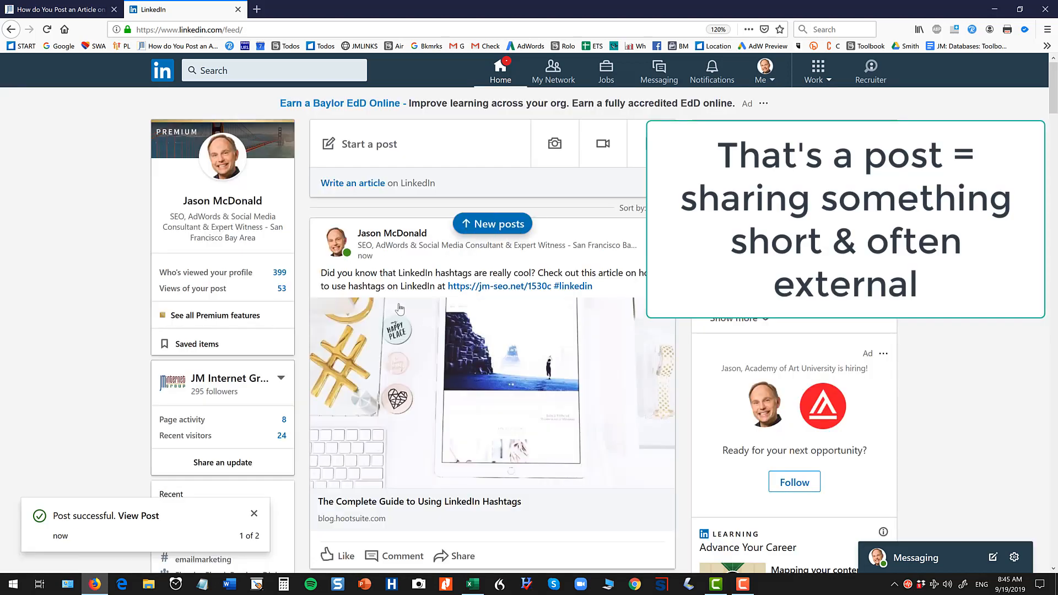
Open the link in the published post to check the Hootsuite article it leads to, and close that page
left_click(456, 292)
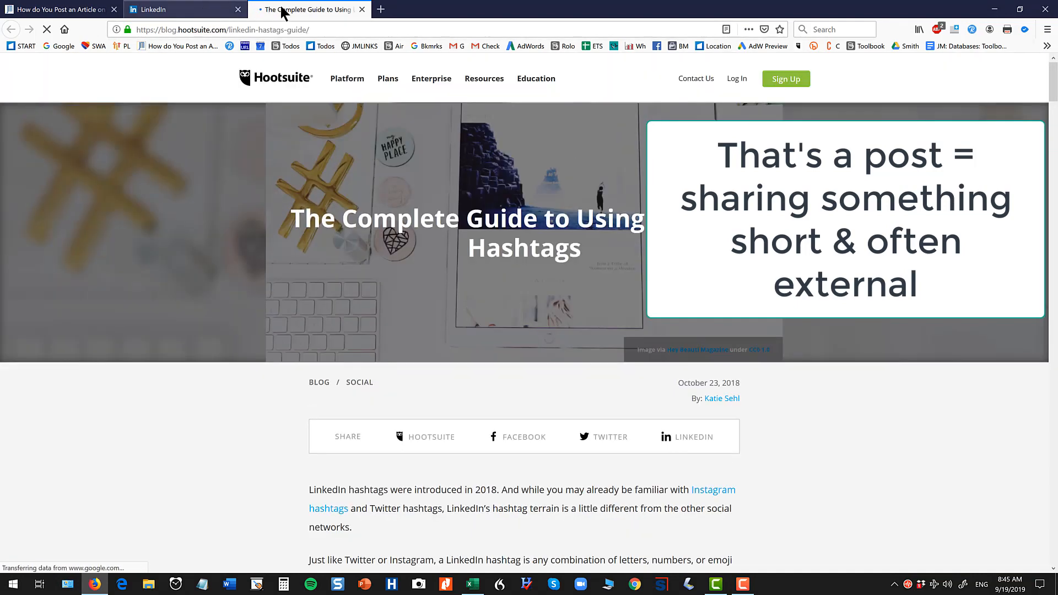
left_click(362, 10)
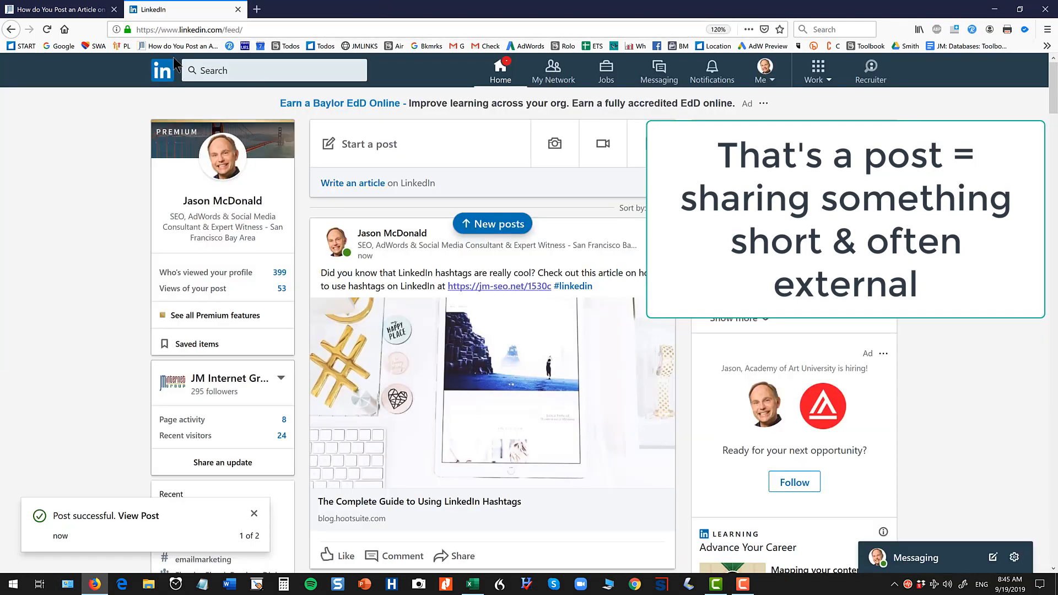
Read the blog page's explanation of LinkedIn articles, including the word "article" and the "Write an article" instruction
left_click(84, 14)
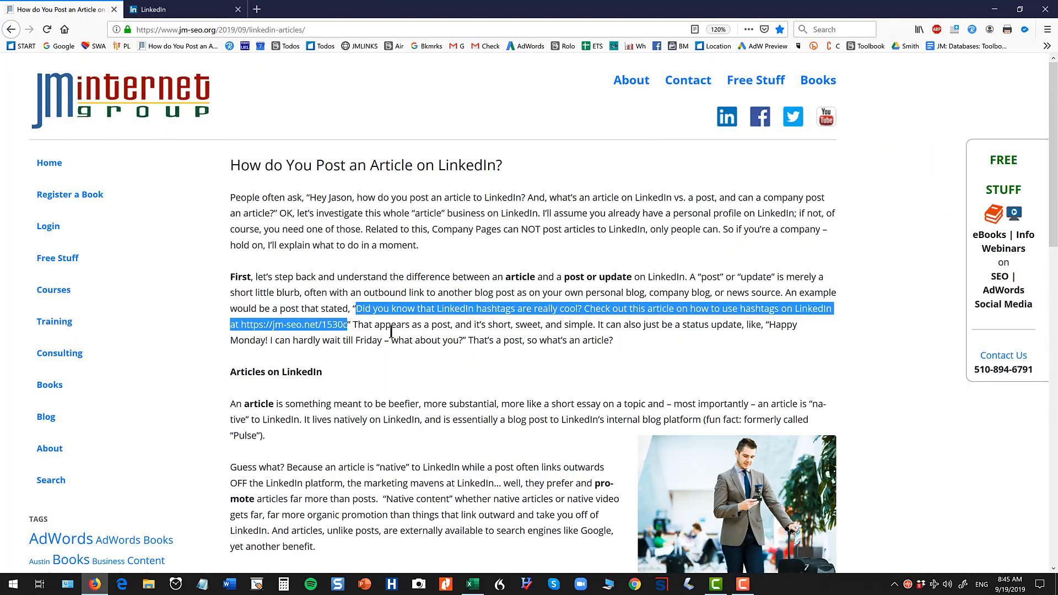
scroll(391, 331, "down", 2)
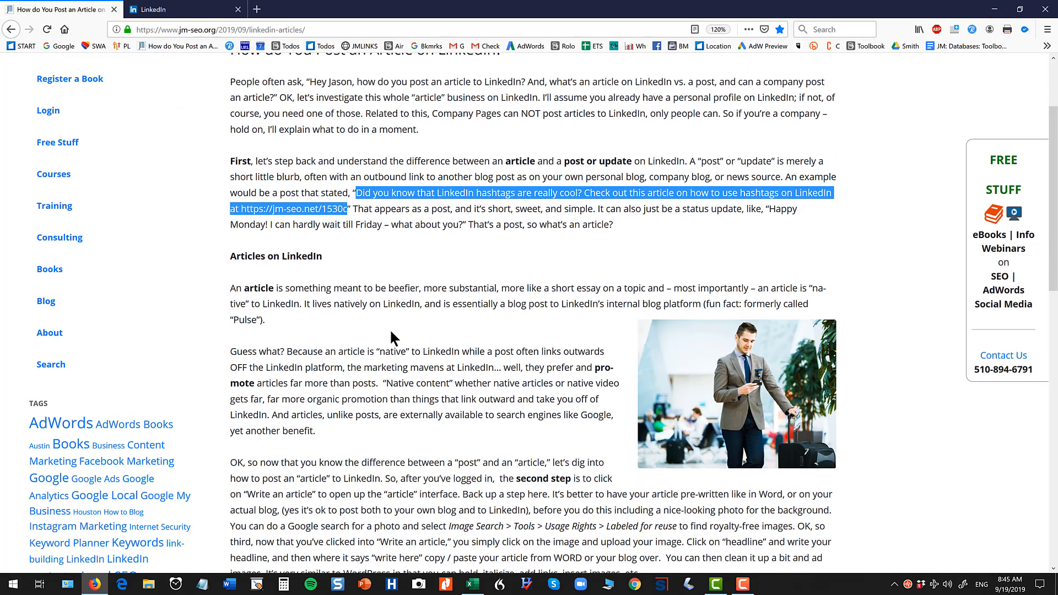
double_click(268, 289)
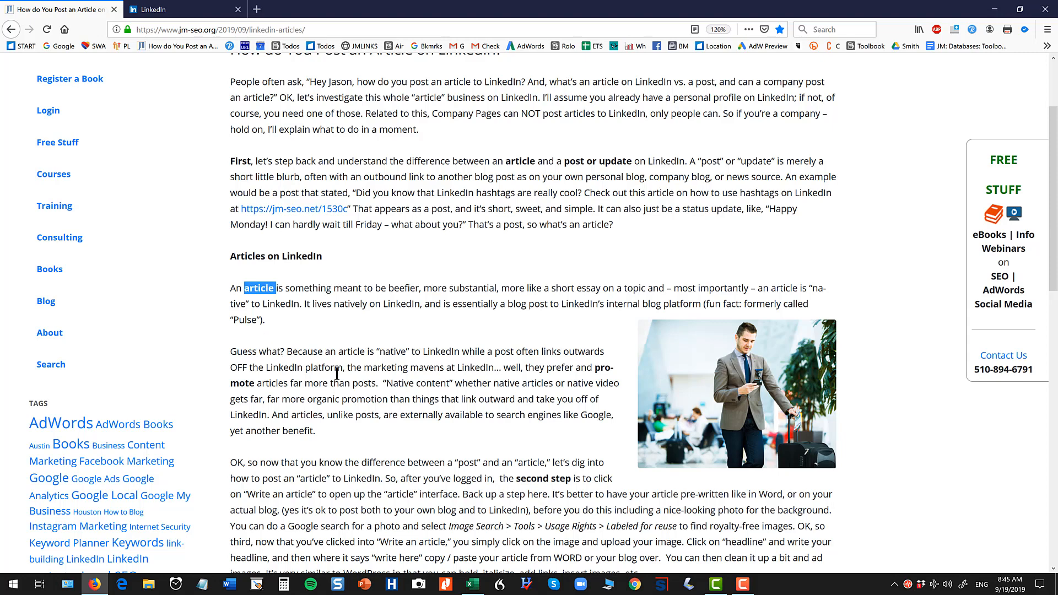
scroll(337, 374, "down", 3)
scroll(350, 378, "down", 3)
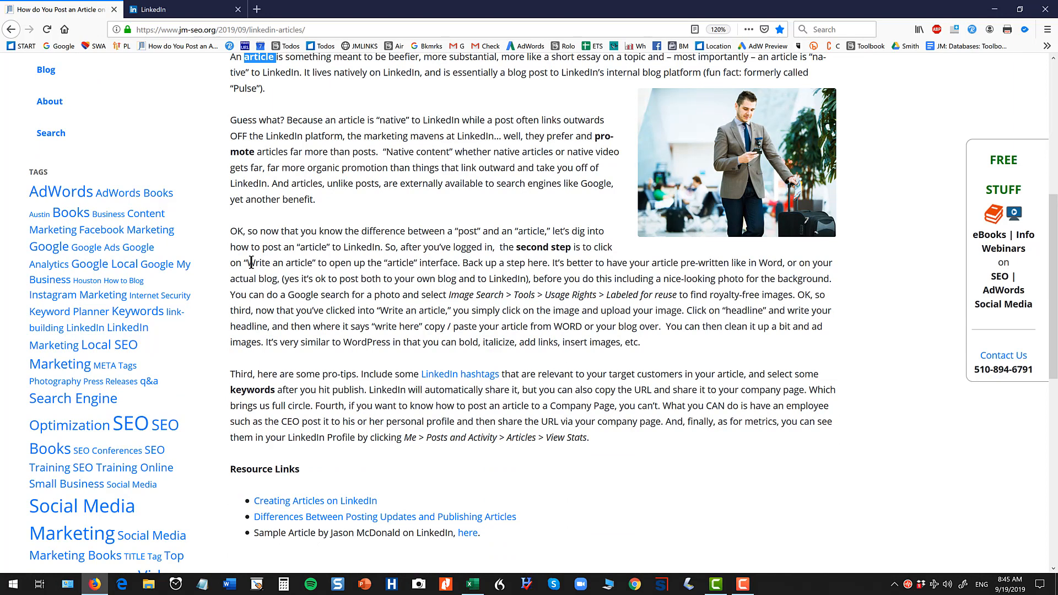
left_click_drag(250, 263, 328, 259)
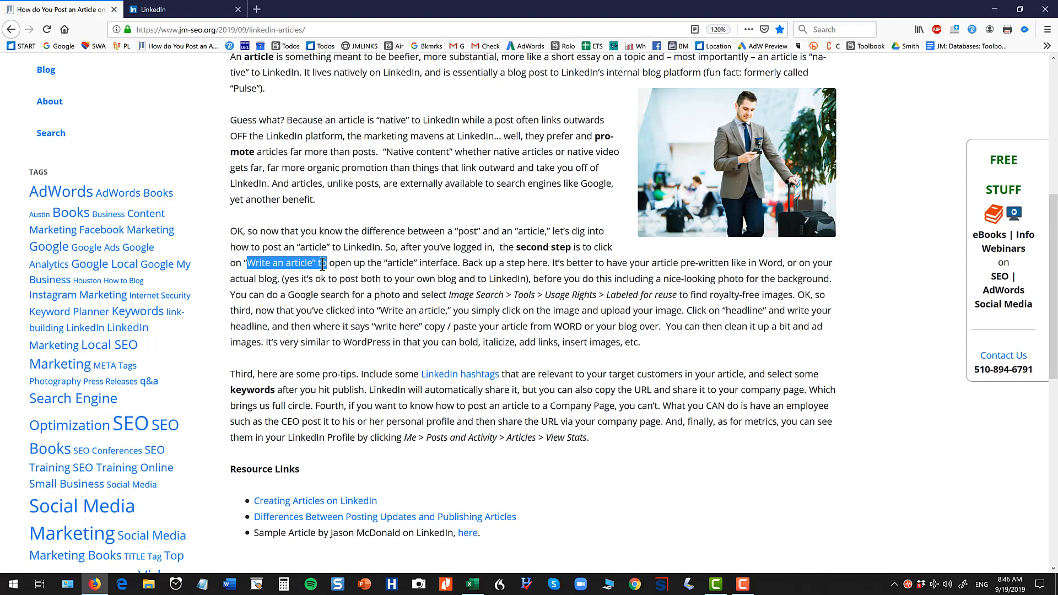
scroll(323, 264, "up", 9)
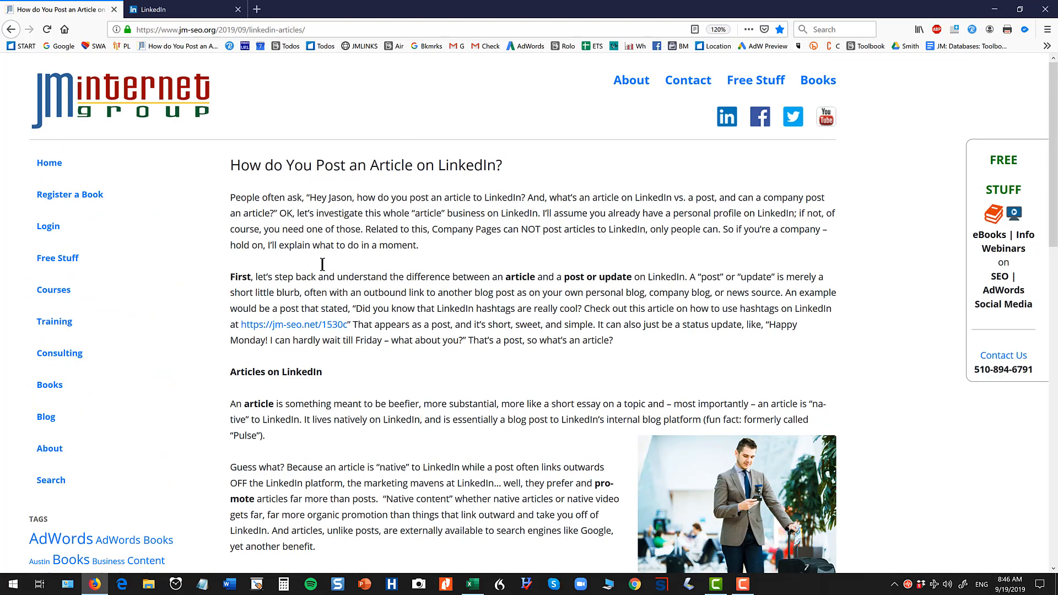
scroll(322, 264, "down", 3)
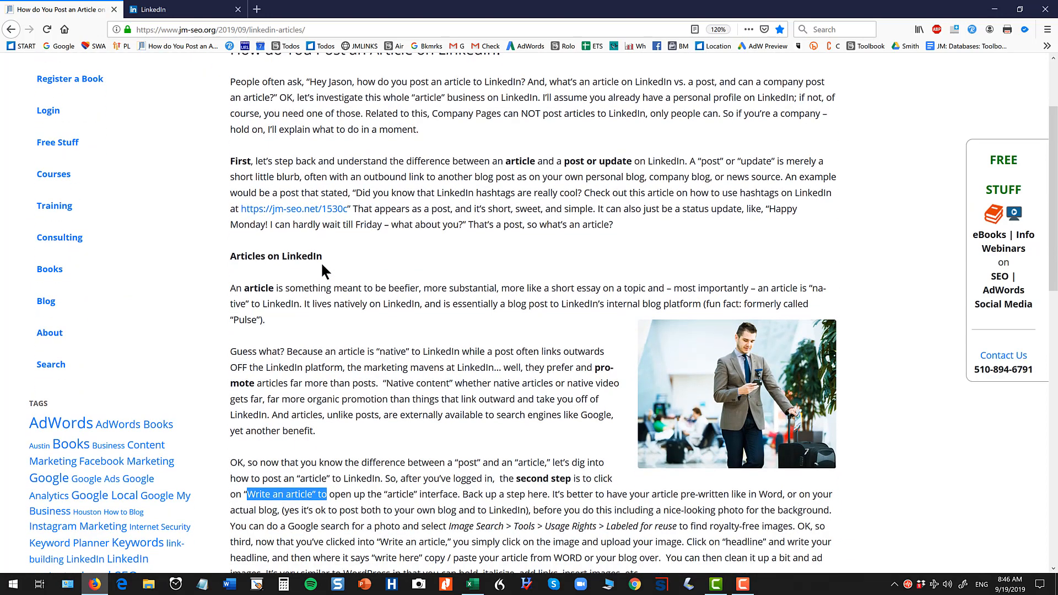
scroll(321, 262, "down", 3)
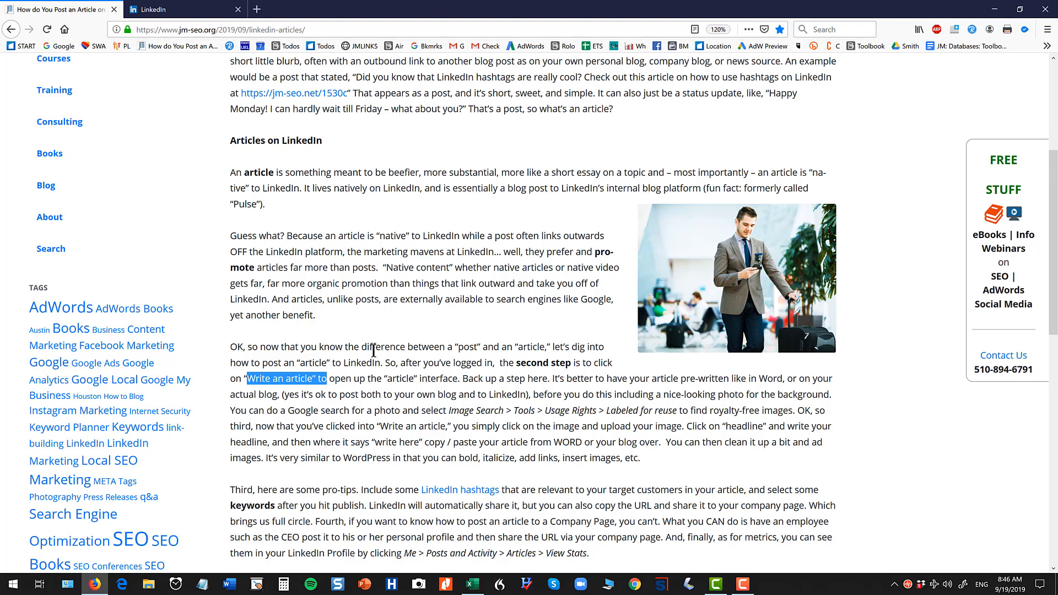
Start a new LinkedIn article from the home feed
left_click(213, 16)
left_click(376, 185)
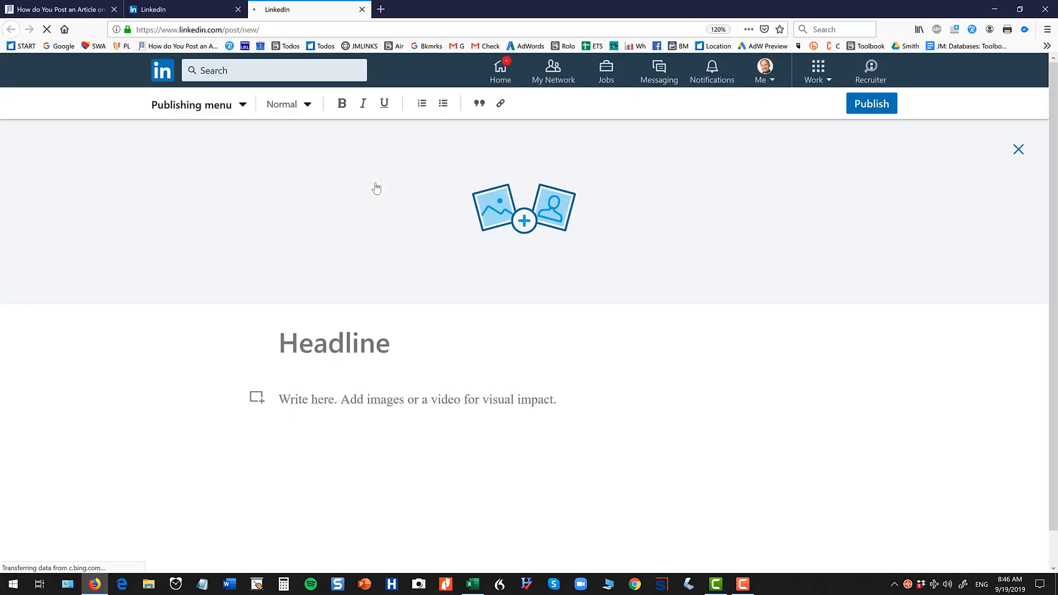
left_click(148, 11)
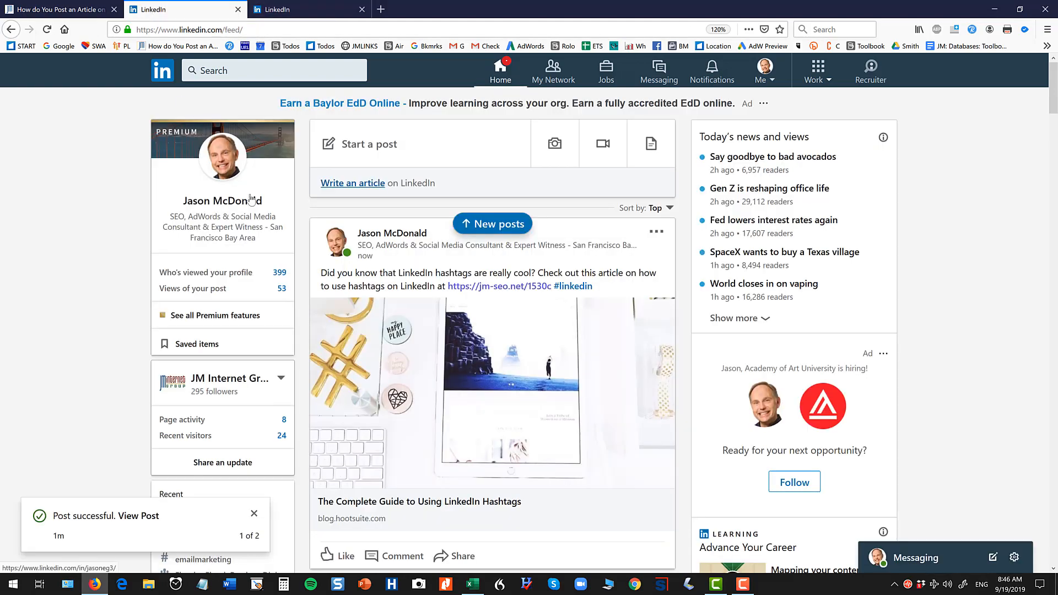
Copy the blog page's title "How do You Post an Article on LinkedIn?" into the new article's headline
left_click(61, 12)
scroll(386, 230, "up", 5)
left_click_drag(232, 165, 519, 171)
key("ctrl+c")
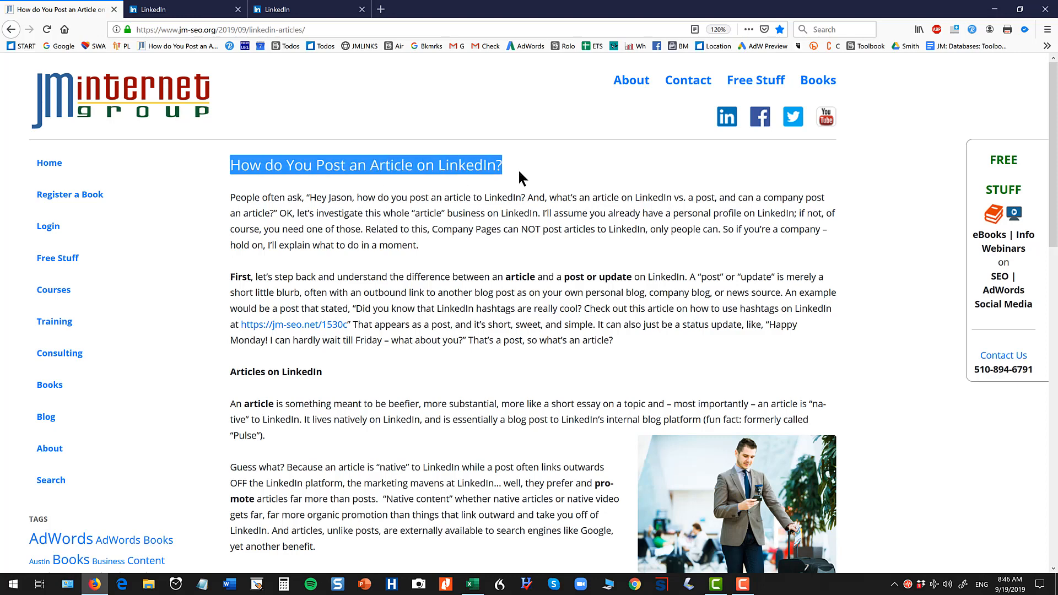
left_click(308, 10)
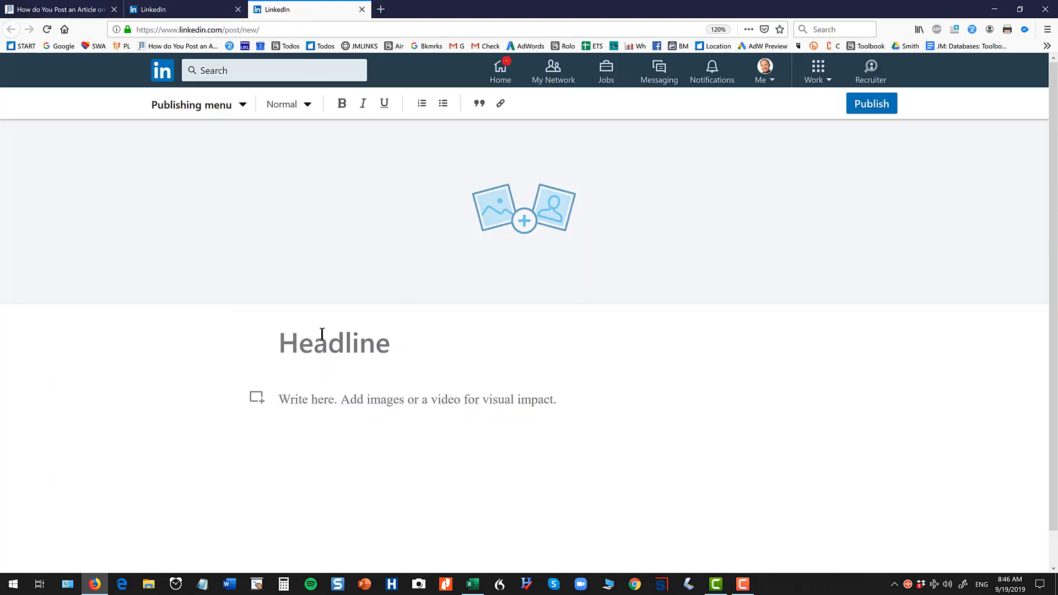
left_click(322, 334)
key("ctrl+v")
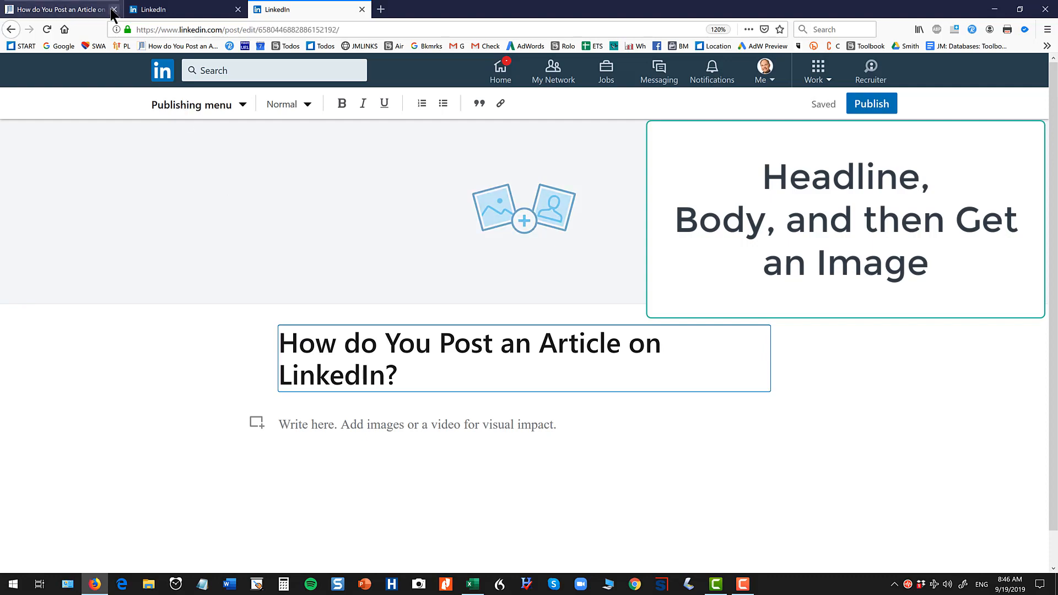
Copy the blog page's full body text, from the opening paragraph through the resource links, into the LinkedIn article's body
left_click(89, 9)
left_click(227, 224)
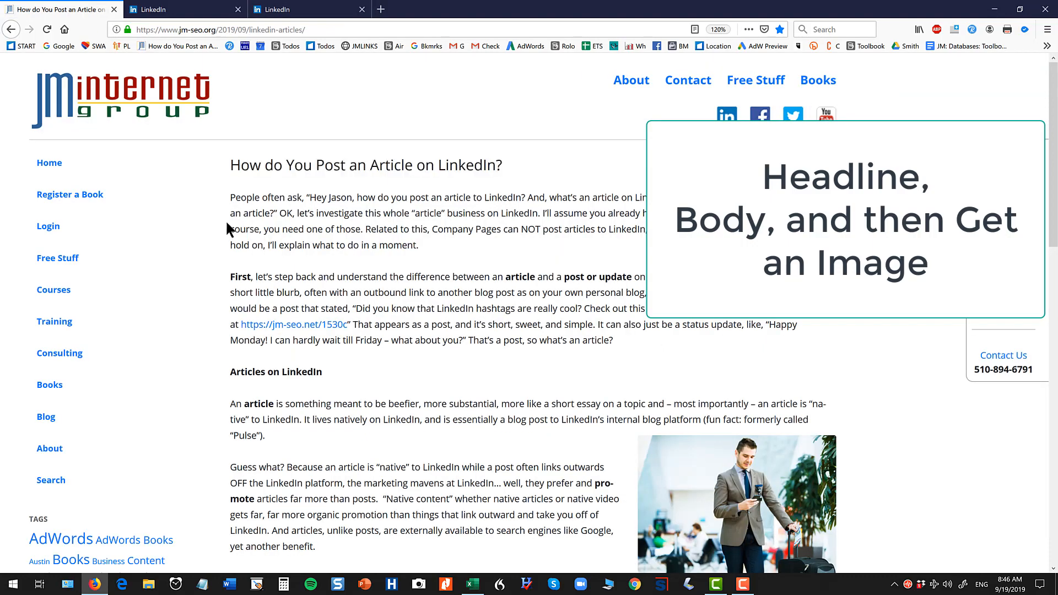
left_click_drag(232, 200, 510, 419)
key("ctrl+c")
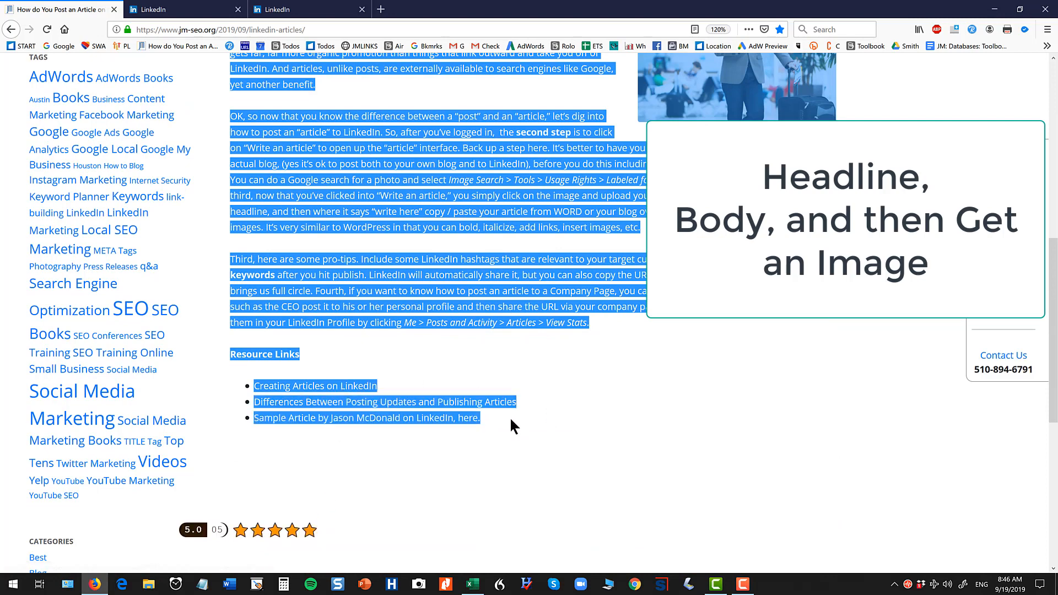
left_click(219, 9)
left_click(325, 9)
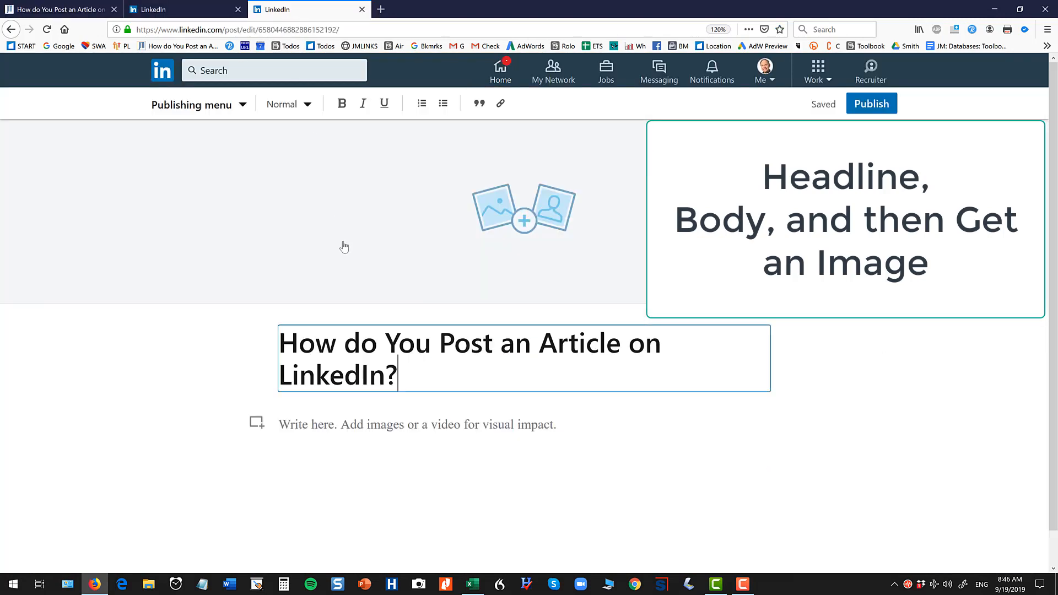
left_click(349, 430)
key("ctrl+v")
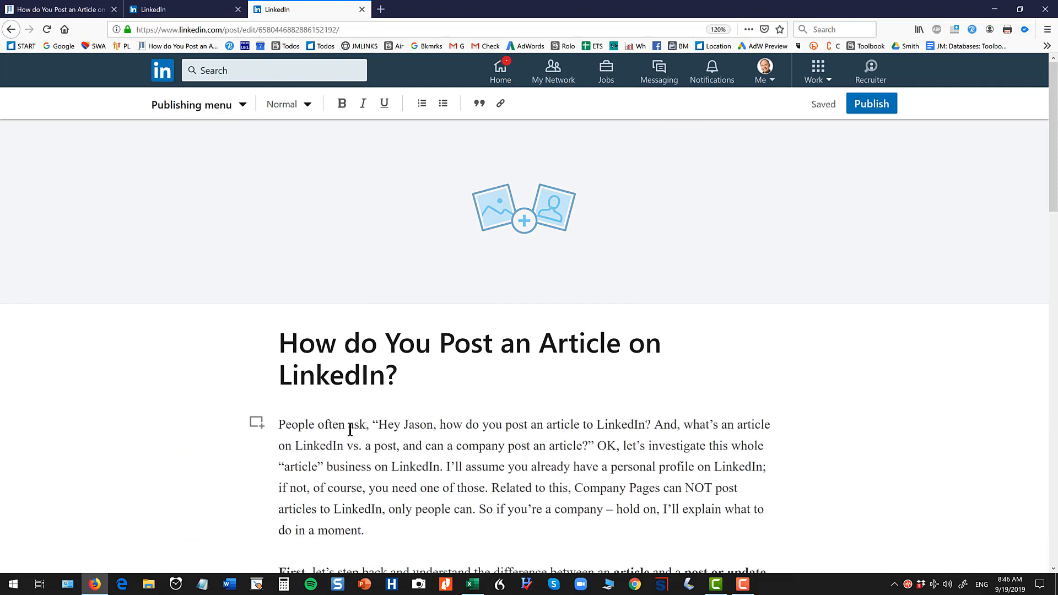
scroll(376, 433, "down", 2)
scroll(376, 433, "down", 4)
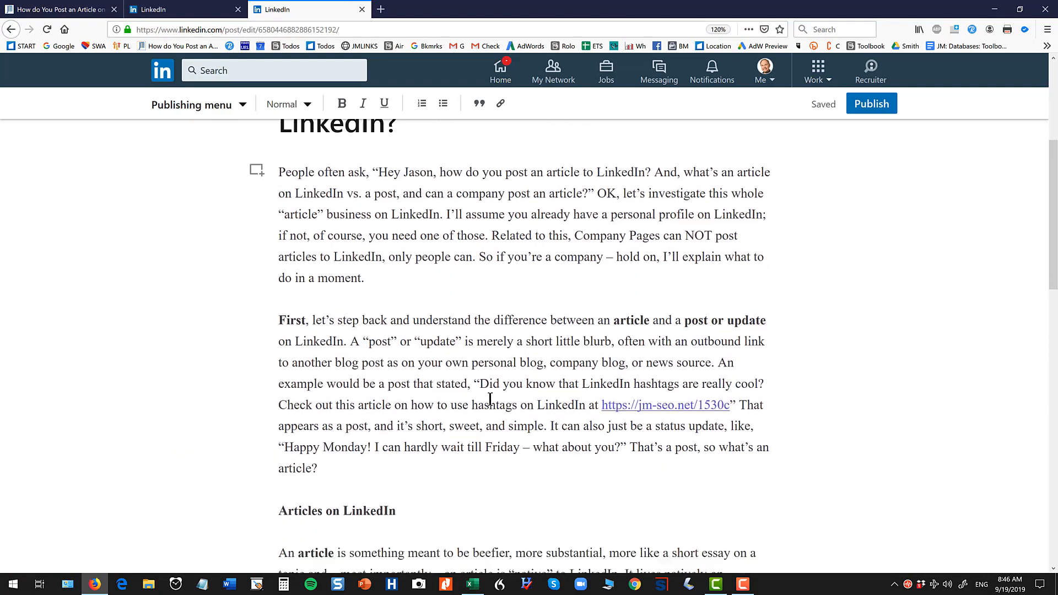
scroll(560, 360, "down", 8)
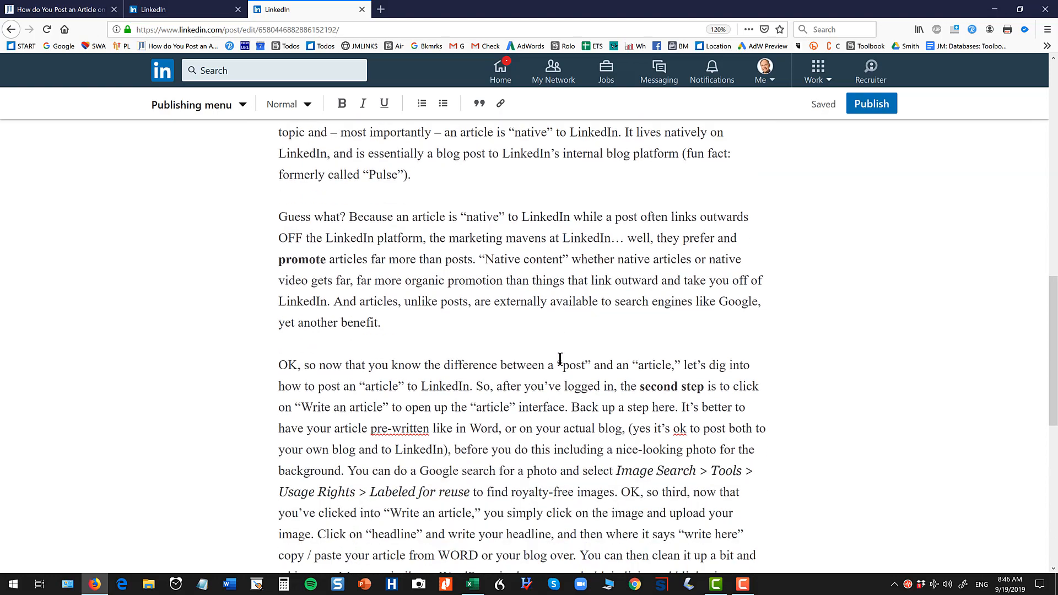
scroll(560, 359, "down", 6)
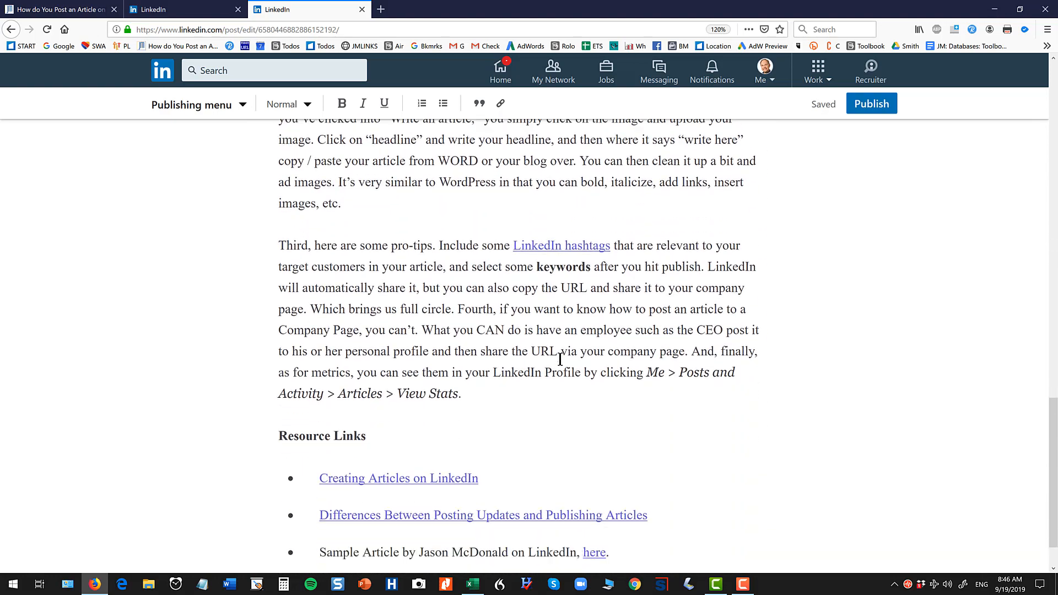
scroll(556, 368, "up", 20)
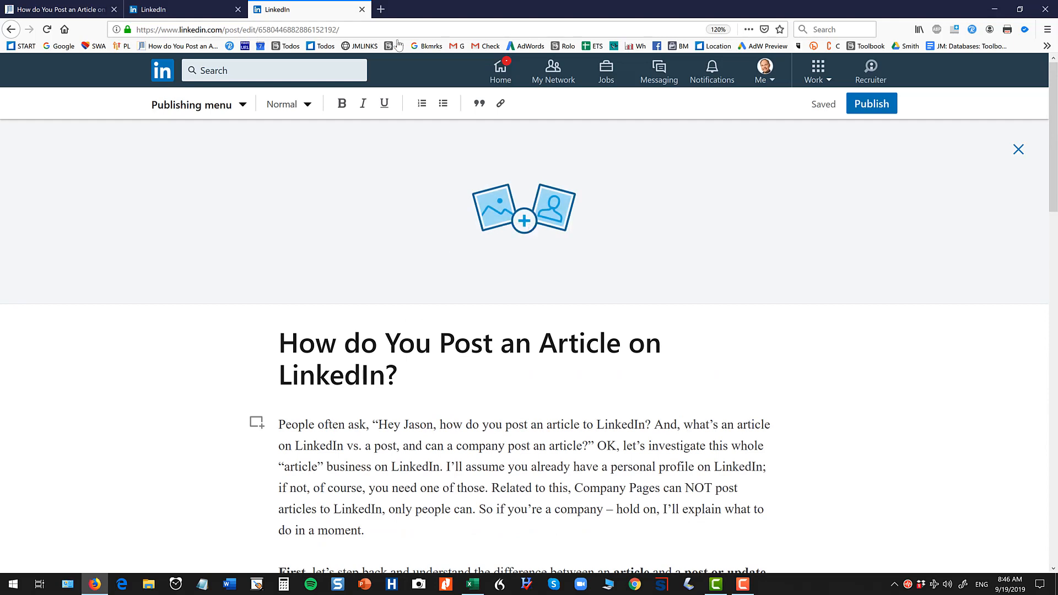
Search Google Images for "happy businesspeople" on a new browser page
left_click(380, 10)
left_click(68, 44)
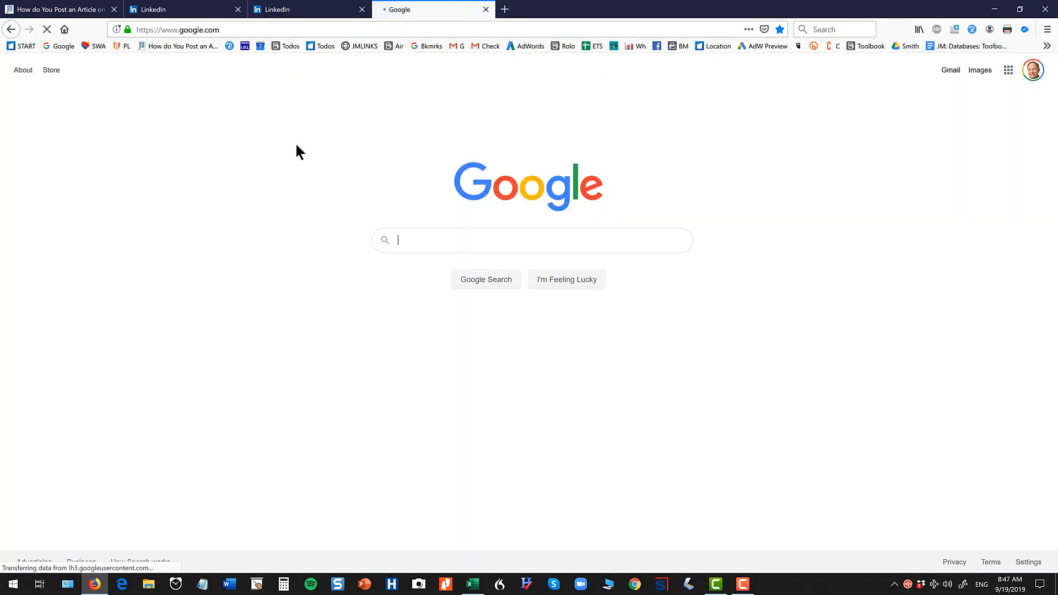
type("happy busin")
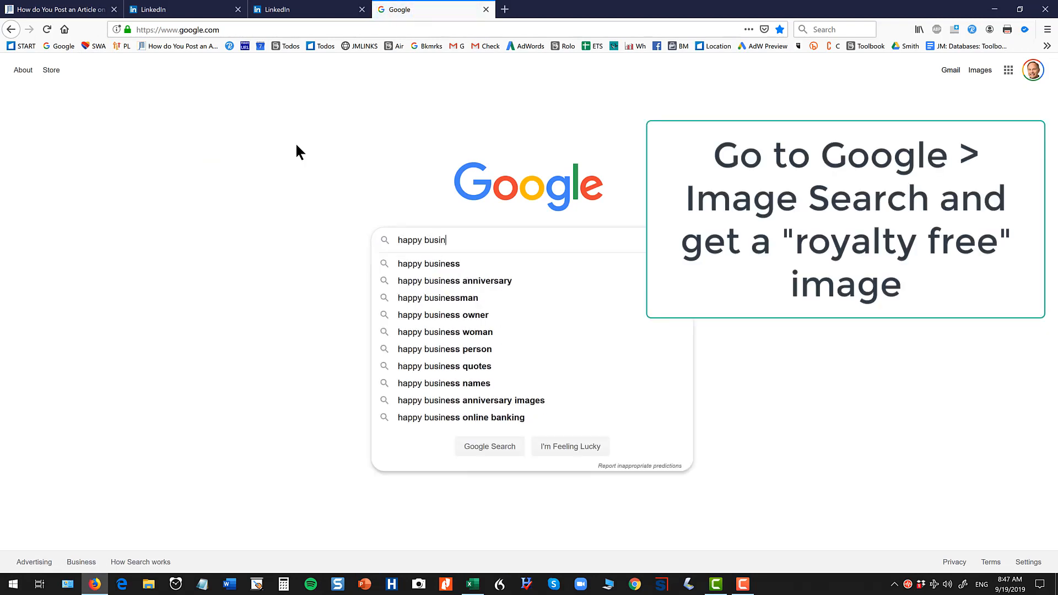
type("esspeople")
key("Return")
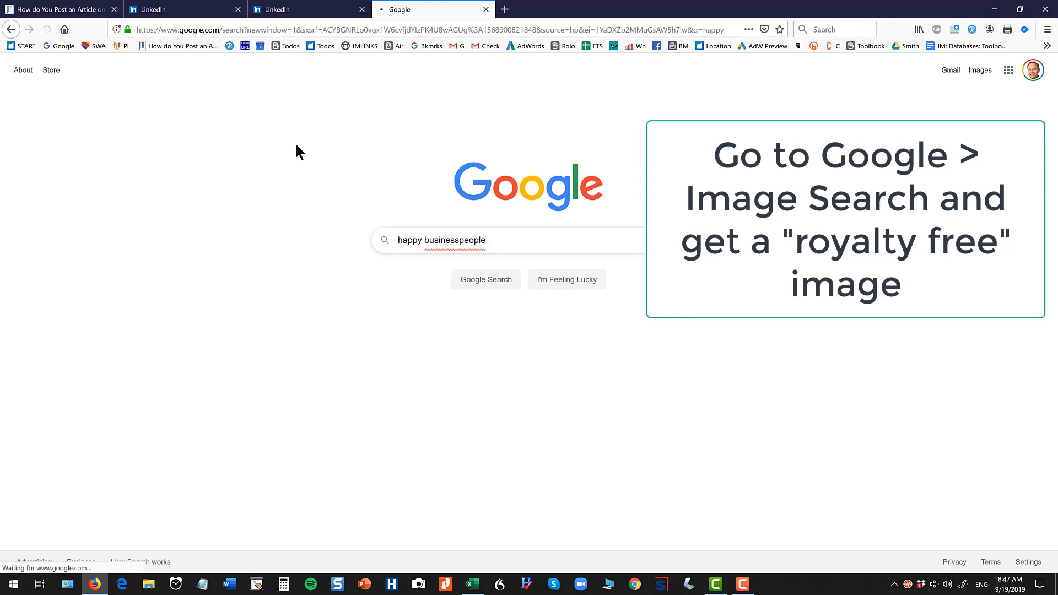
left_click(148, 116)
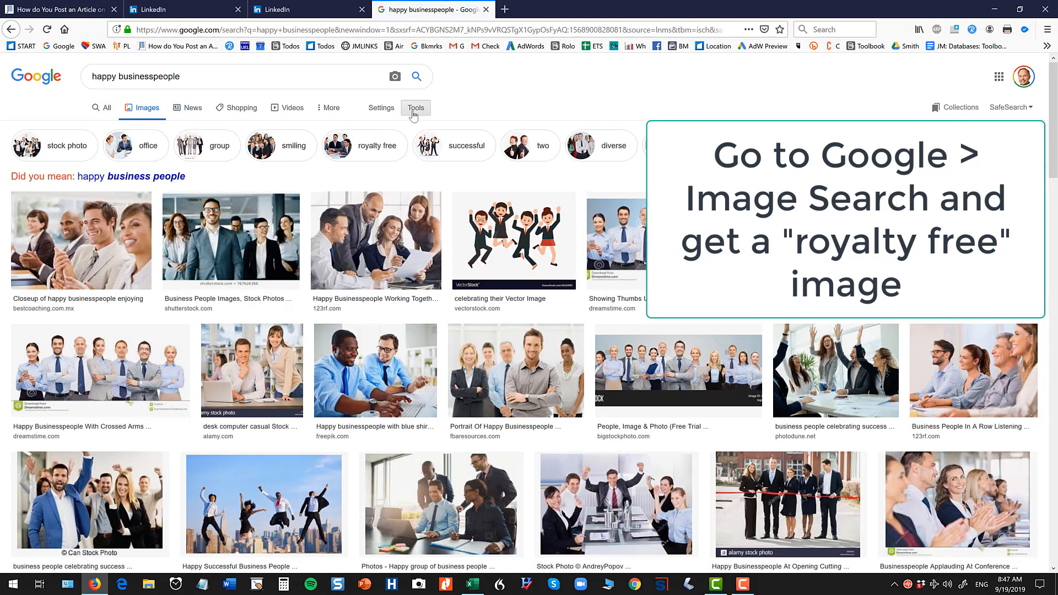
Restrict the image results to usage rights "Labeled for reuse"
left_click(413, 110)
left_click(208, 128)
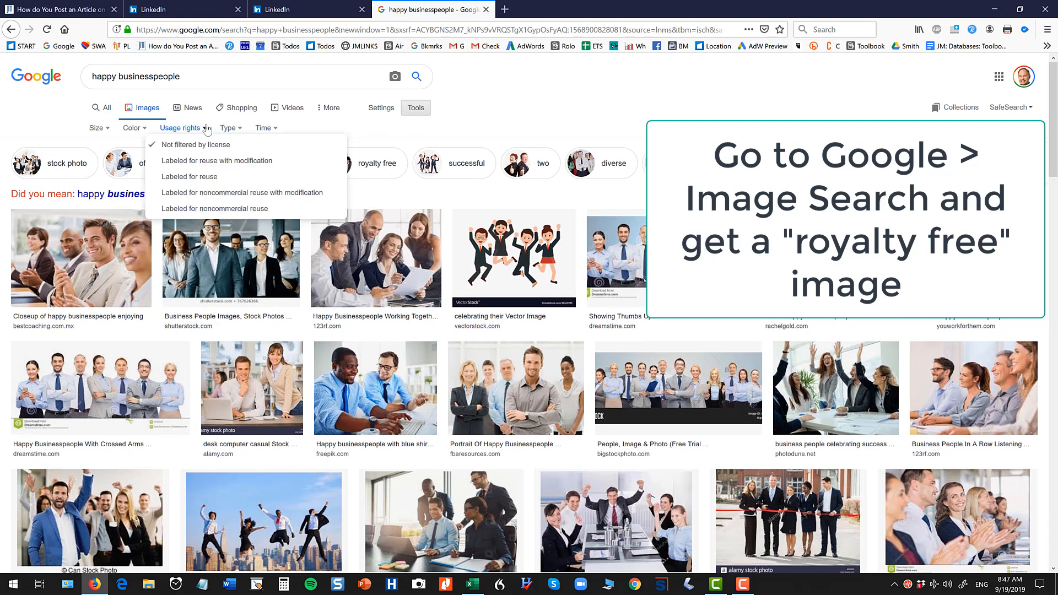
left_click(199, 178)
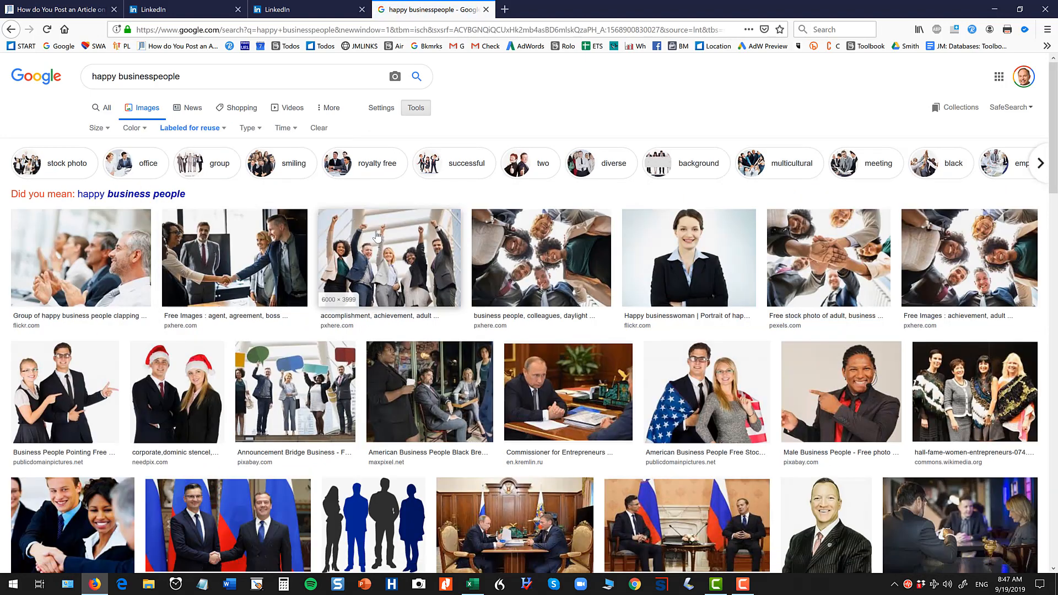
Preview the cheering group photo, then open the source page of the PxHere photo showing businesspeople shaking hands
left_click(390, 257)
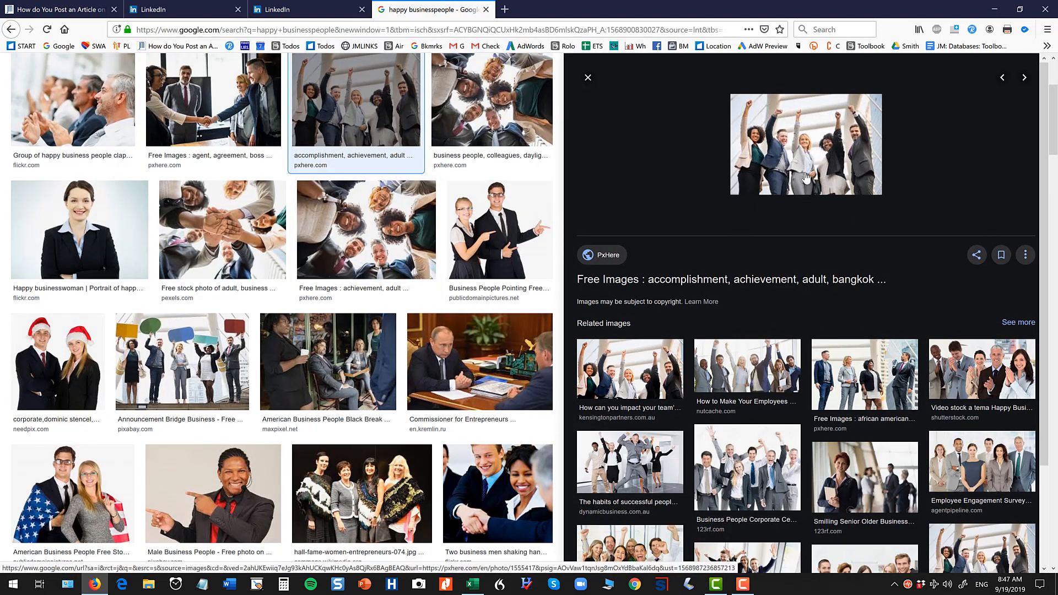
left_click(260, 96)
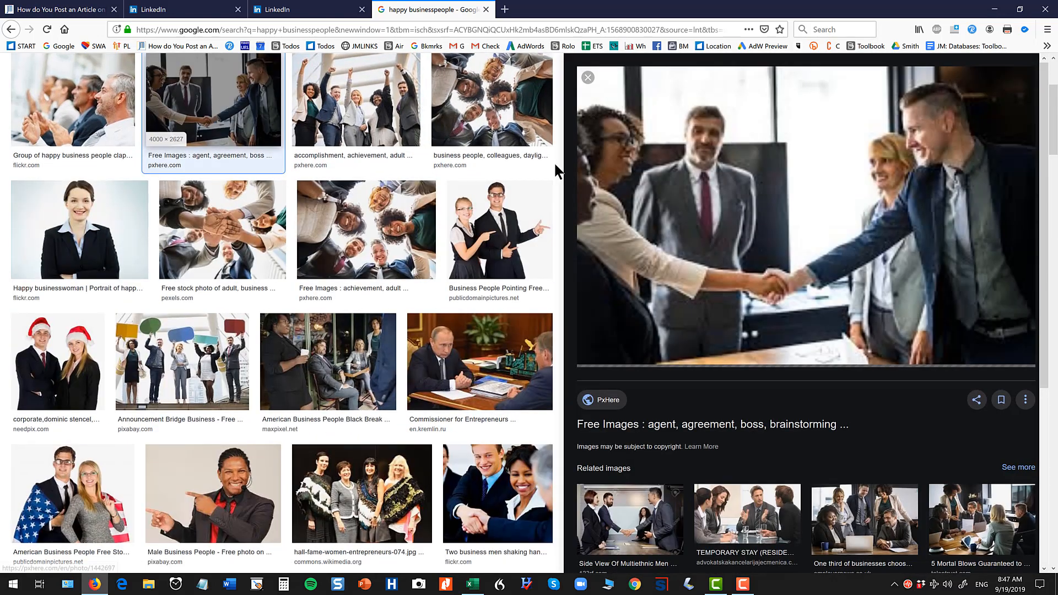
left_click(617, 166)
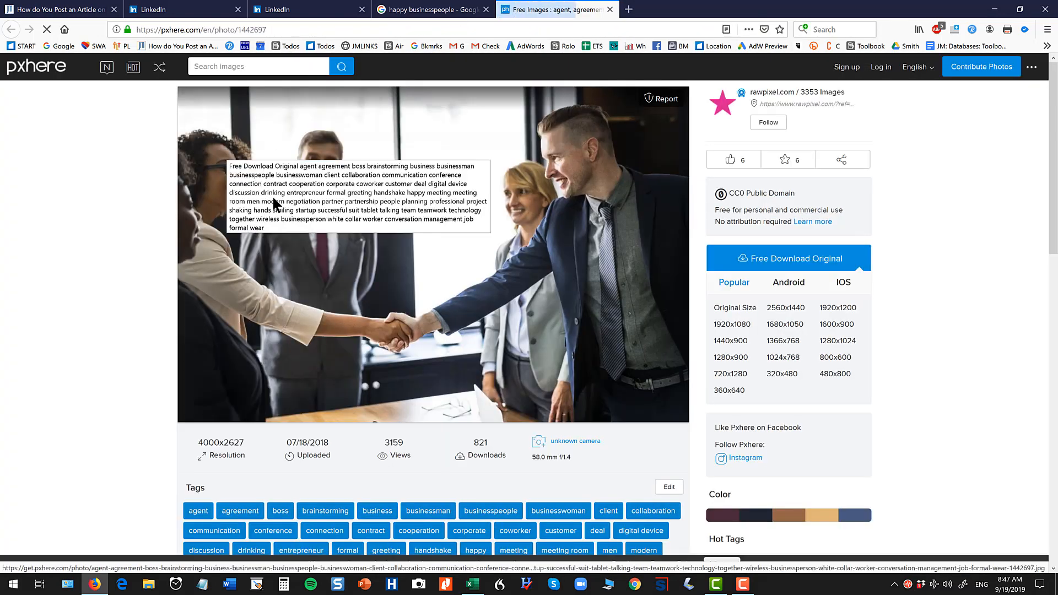
Save the handshake photo into the 00-Snagit folder under the name happy-business-folk
right_click(311, 208)
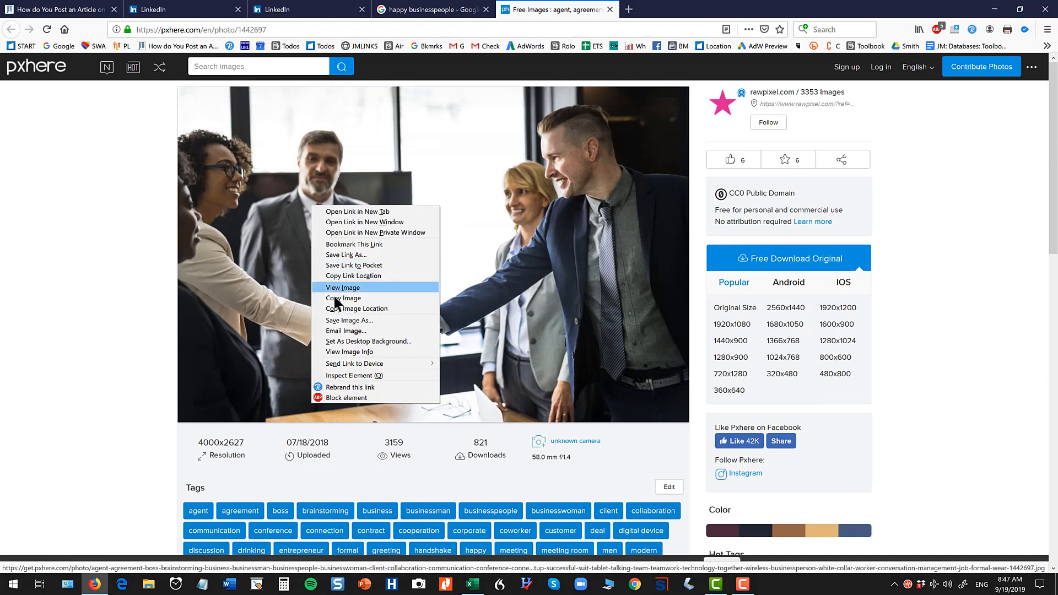
left_click(338, 319)
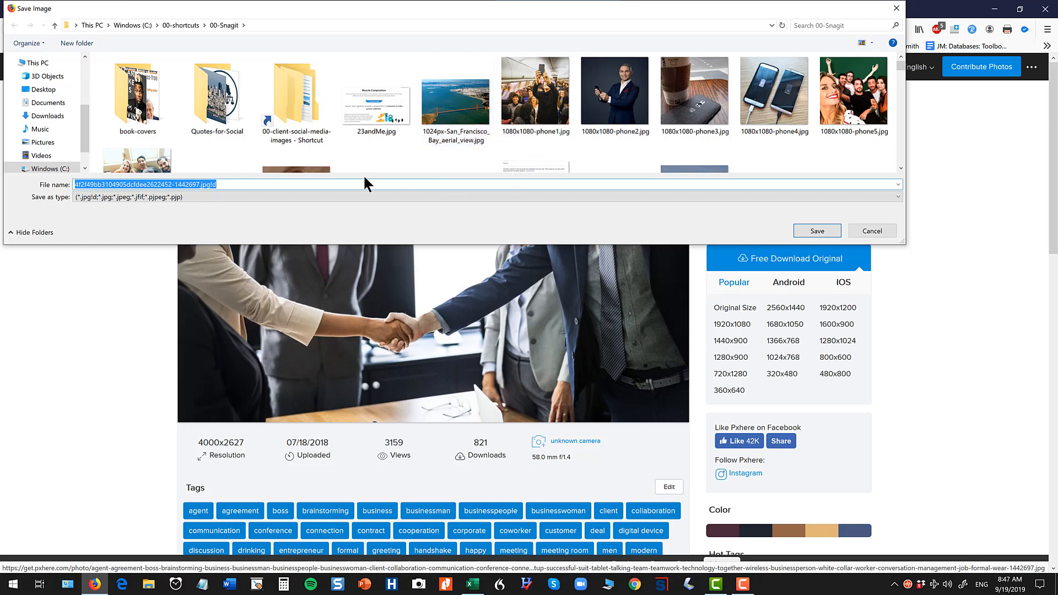
type("happy-bu7")
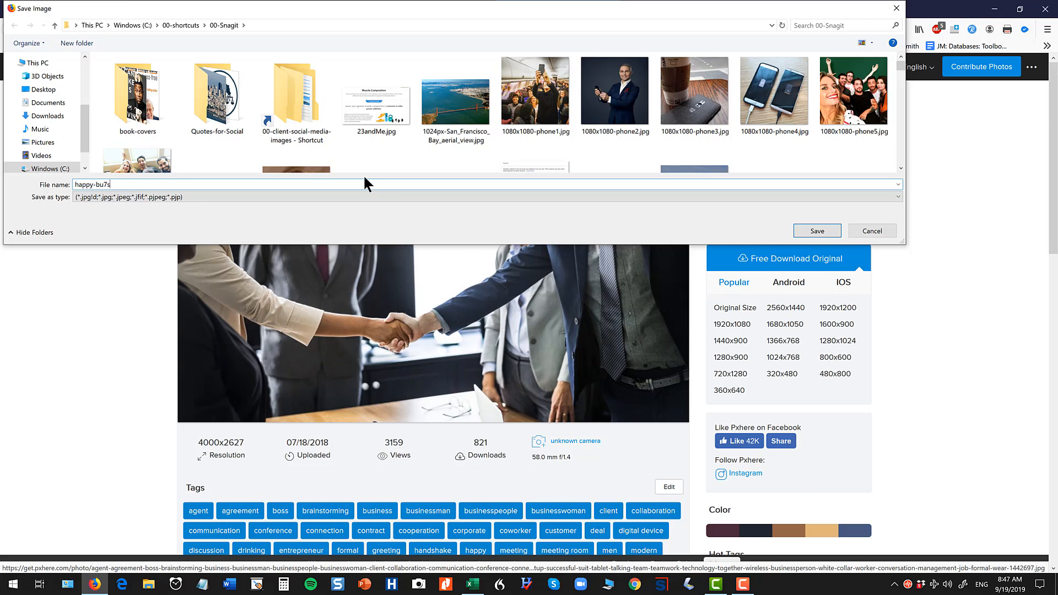
type("s")
key("BackSpace")
key("BackSpace")
type("siness-f")
key("Tab")
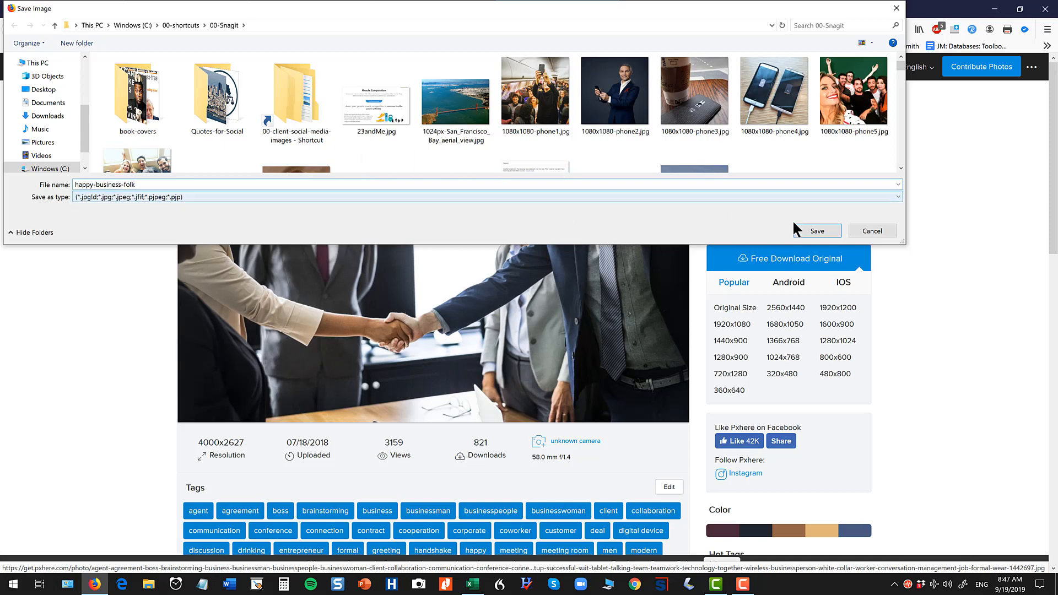
left_click(814, 230)
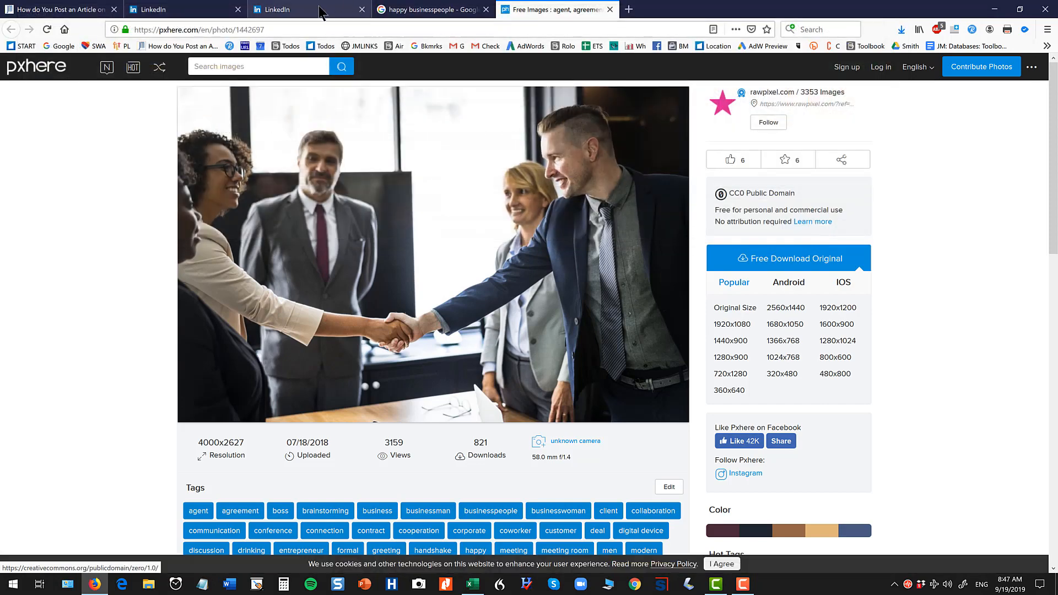
Return to the LinkedIn article draft, start its cover image upload and browse to 00-shortcuts\00-Snagit on drive C
left_click(320, 11)
left_click(517, 225)
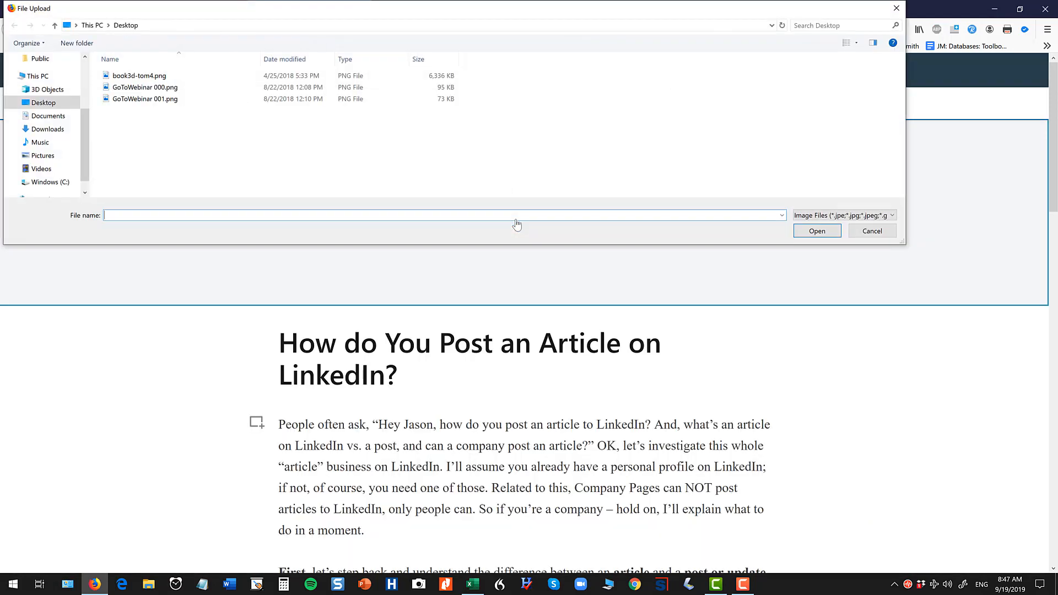
left_click(48, 182)
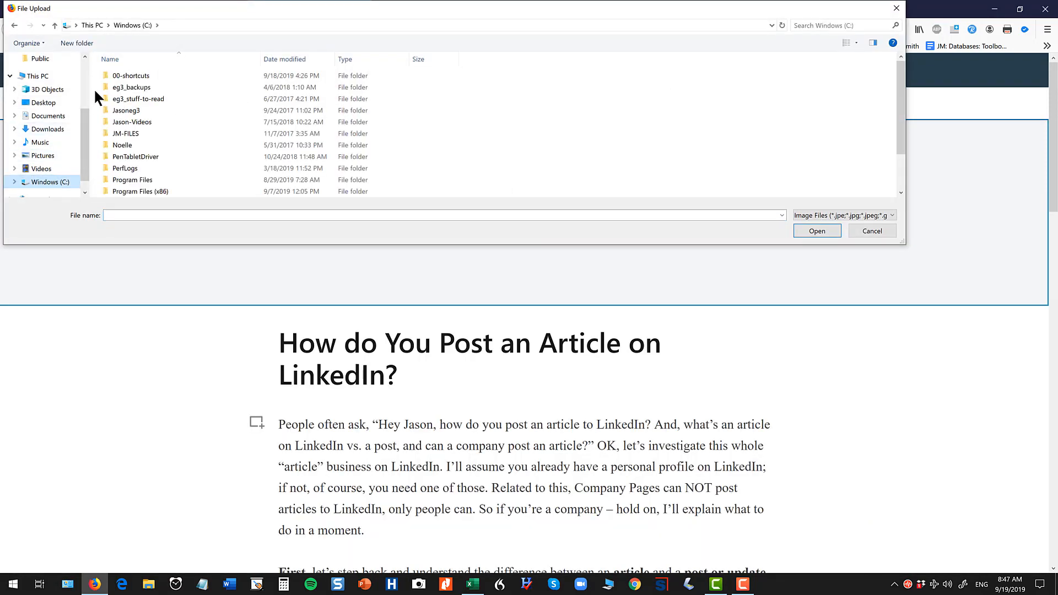
double_click(108, 75)
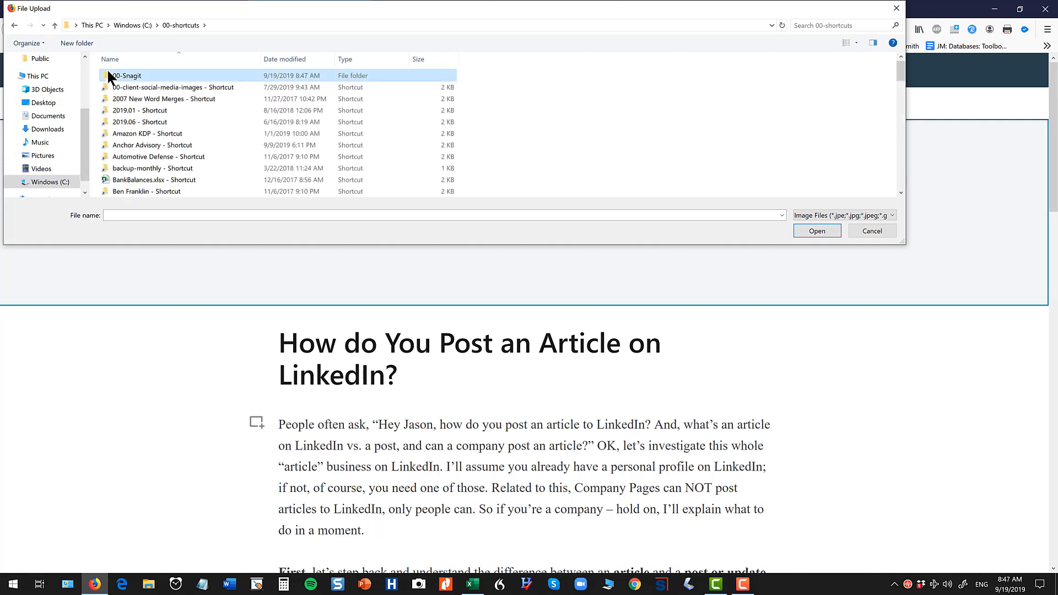
double_click(108, 75)
Upload happy-teachers.png from the 00-Snagit folder as the article's cover image
scroll(320, 110, "down", 3)
scroll(320, 110, "down", 10)
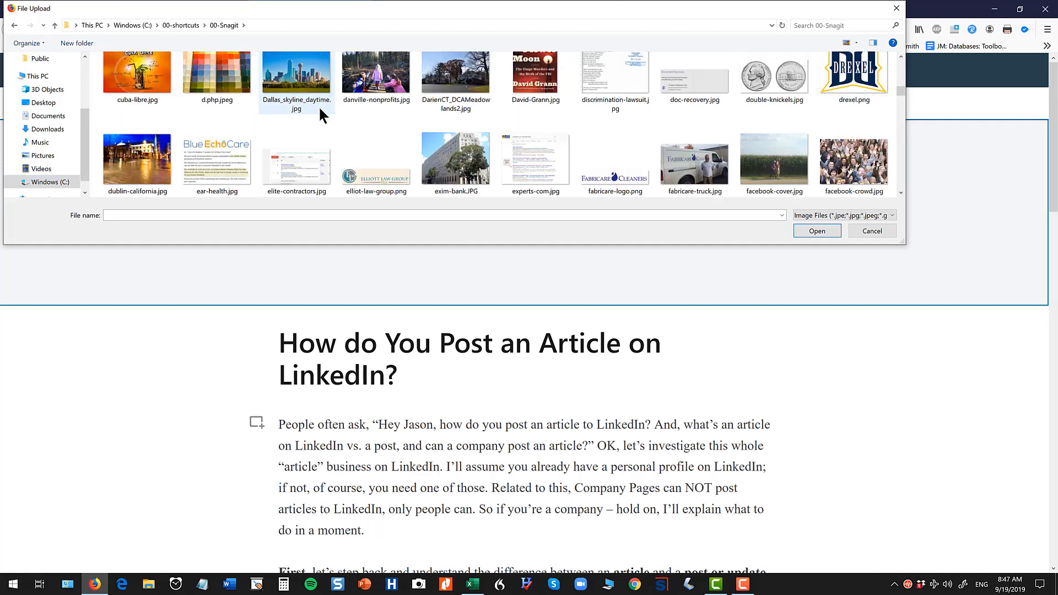
scroll(320, 110, "down", 3)
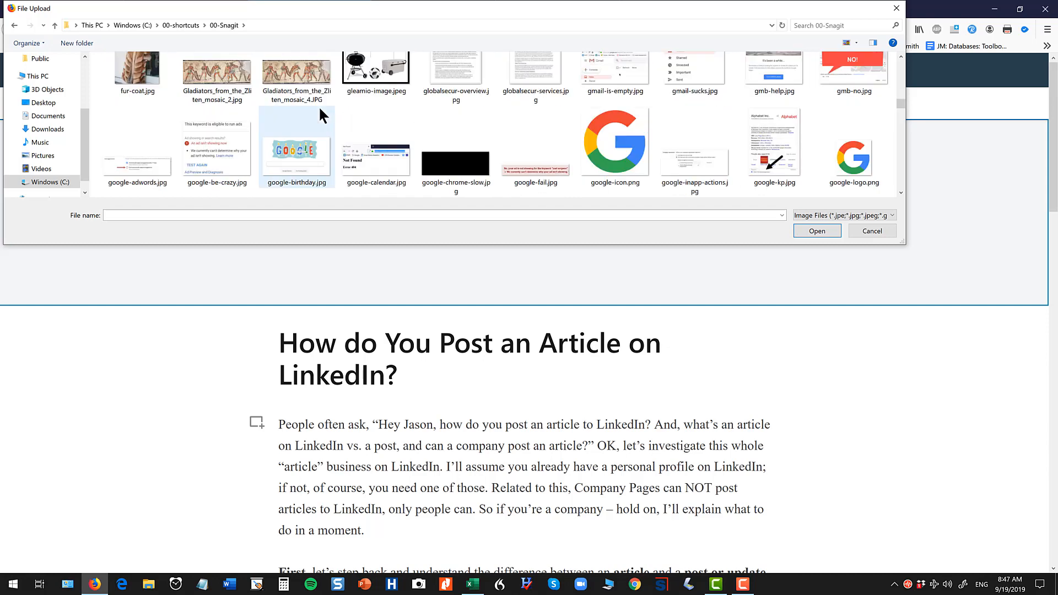
scroll(318, 105, "down", 1)
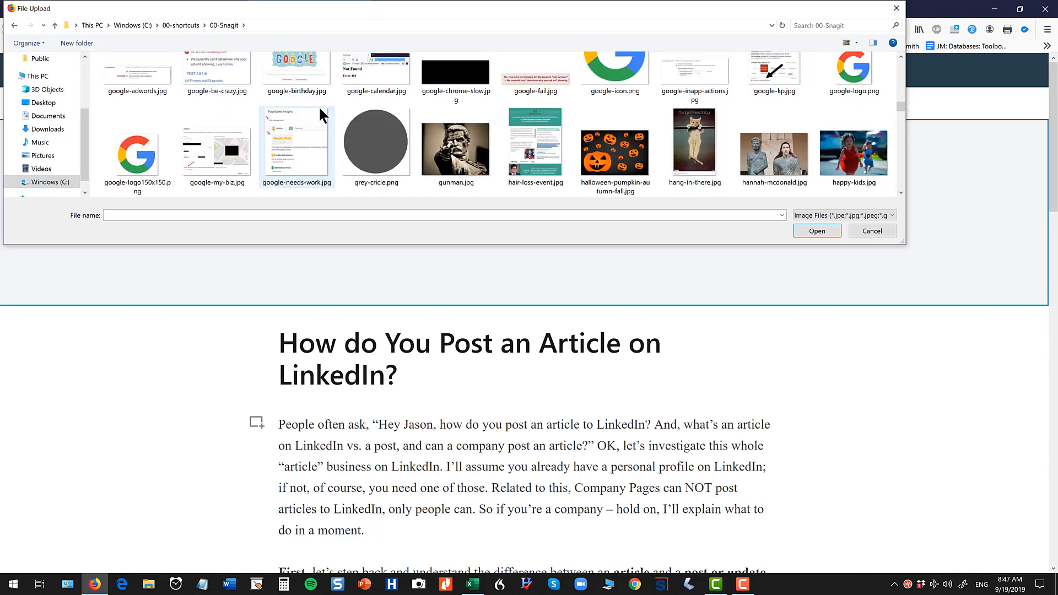
scroll(320, 116, "down", 1)
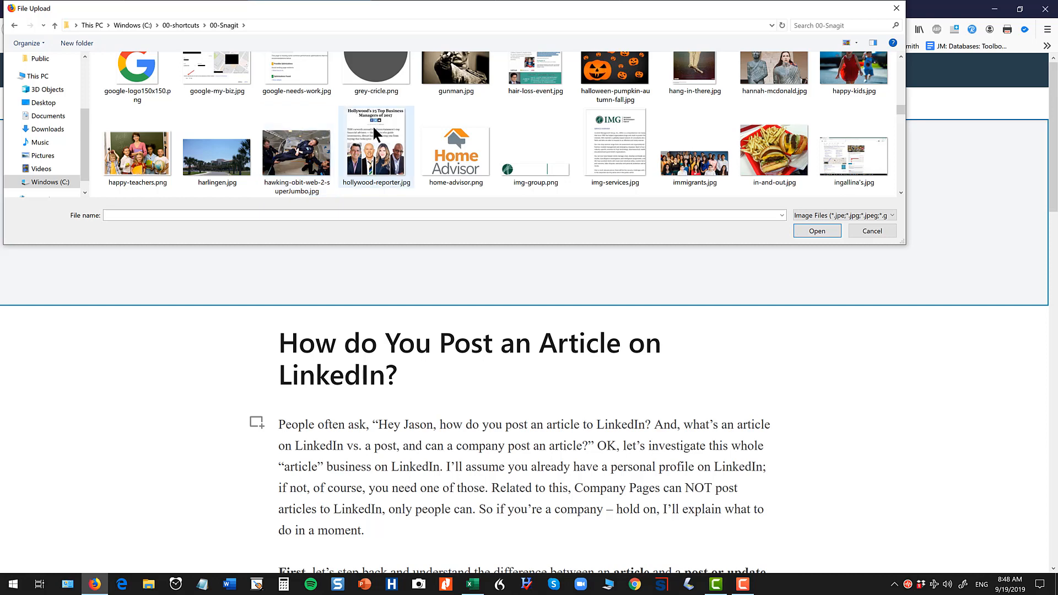
scroll(373, 129, "down", 1)
scroll(373, 124, "up", 1)
left_click(138, 91)
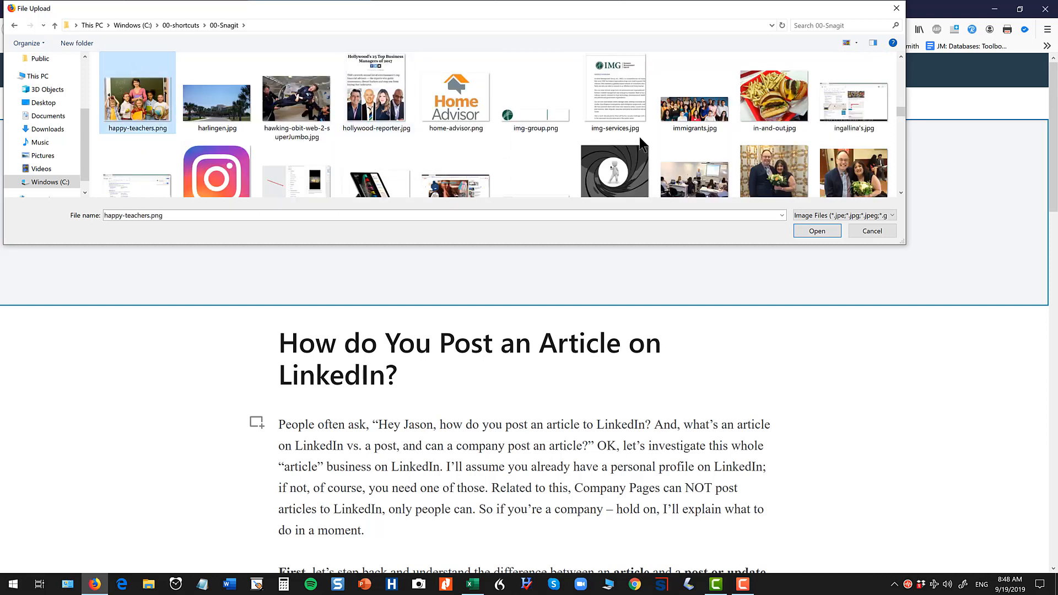
left_click(834, 223)
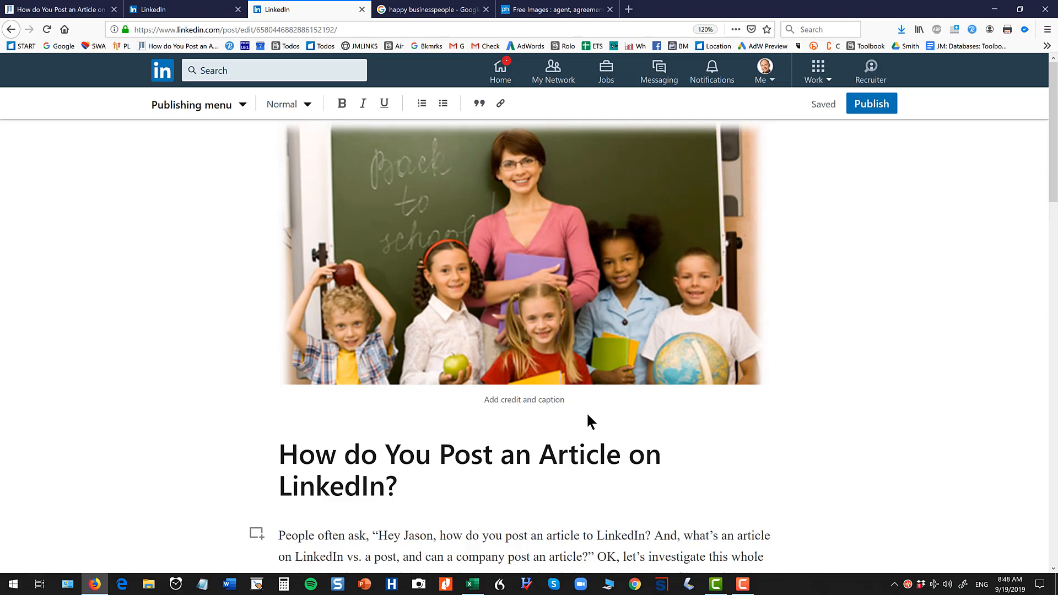
Review the article's body and publish it with the description "#LinkedIn #Marketing #Blogging #SEO"
scroll(588, 415, "down", 4)
scroll(587, 411, "down", 9)
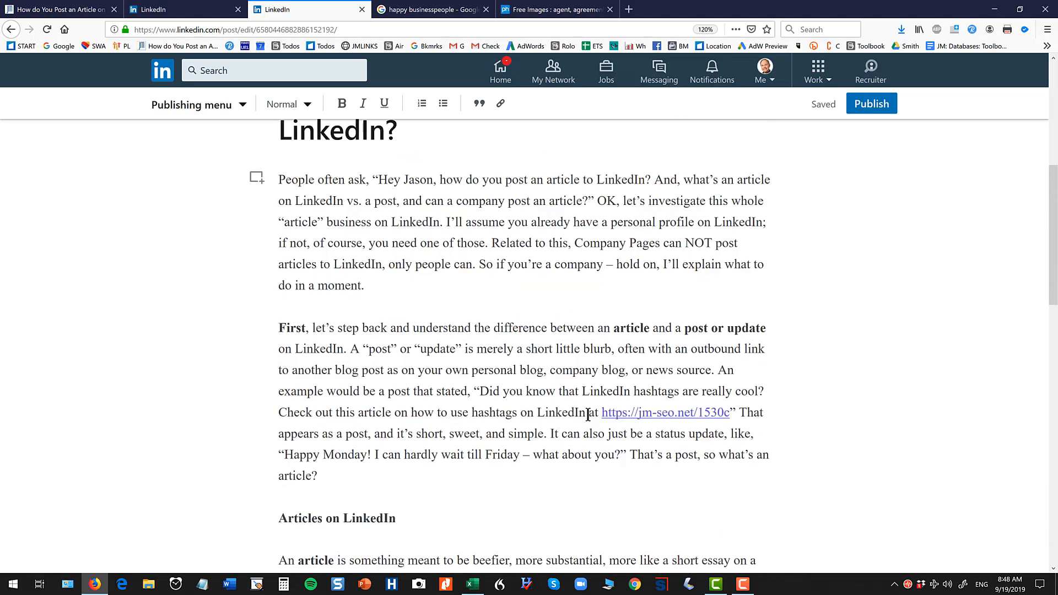
scroll(587, 414, "down", 8)
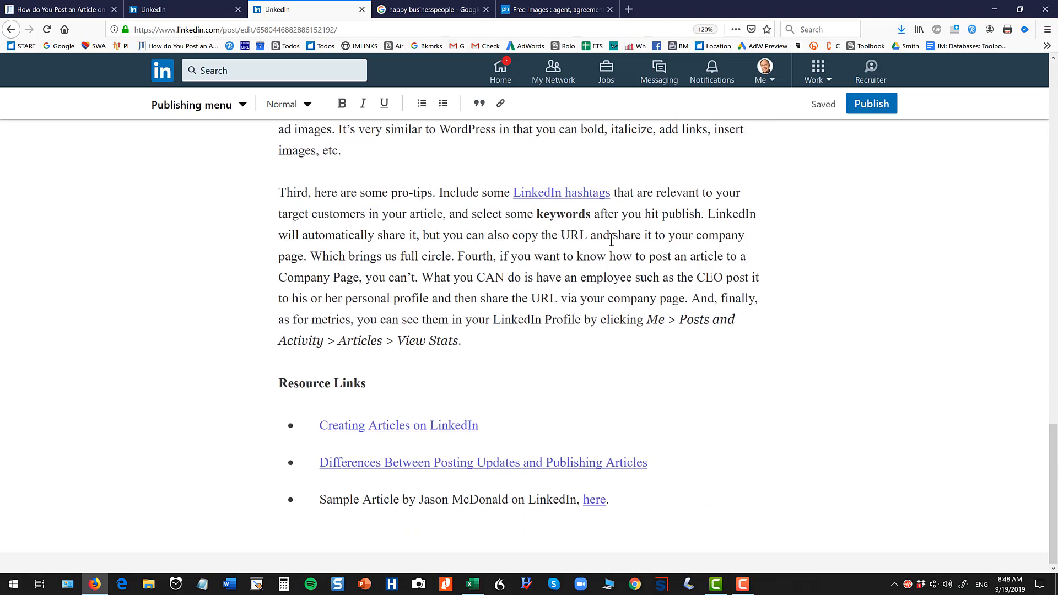
left_click(859, 111)
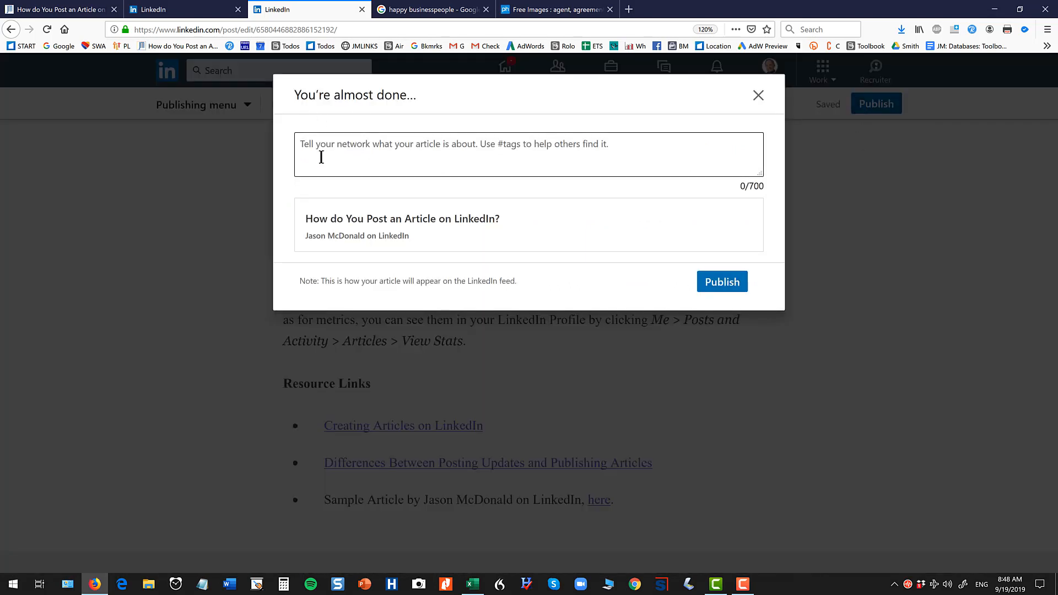
left_click(321, 157)
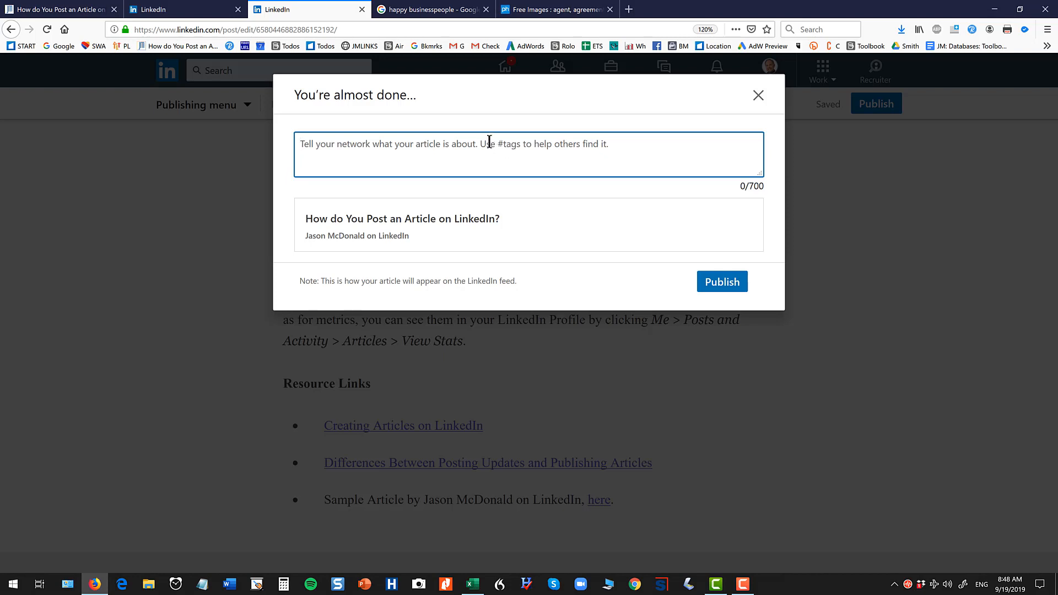
type("#Linke")
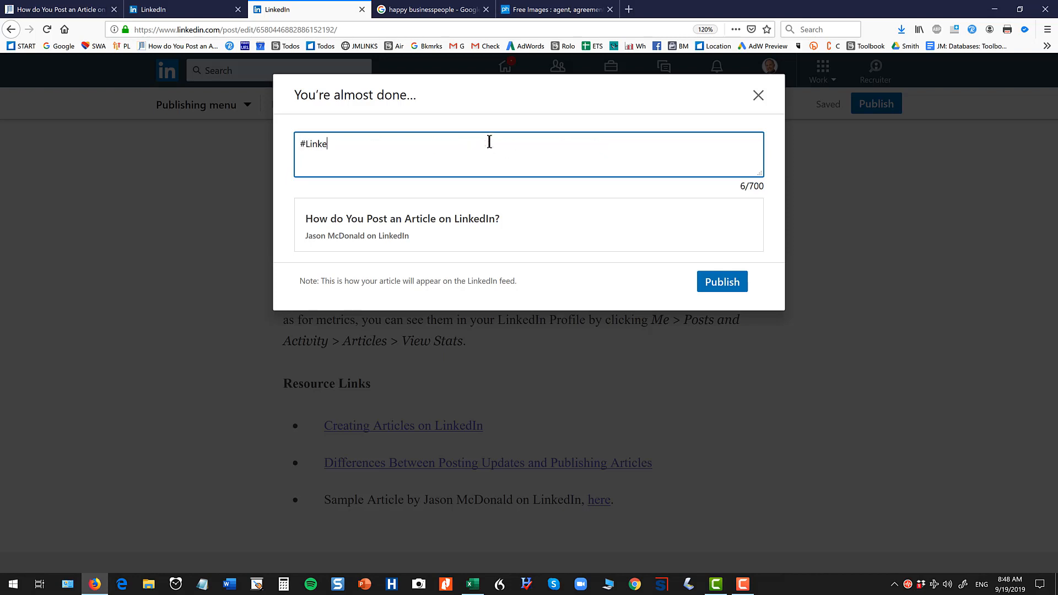
type("dIn #Marketing #Blo")
type("gging #SEO")
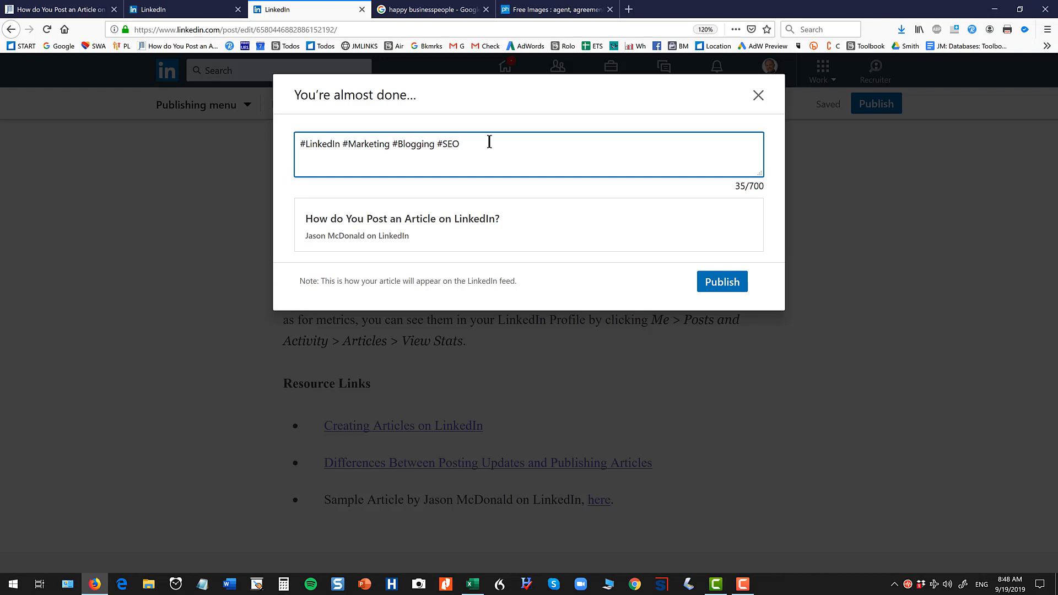
left_click(702, 280)
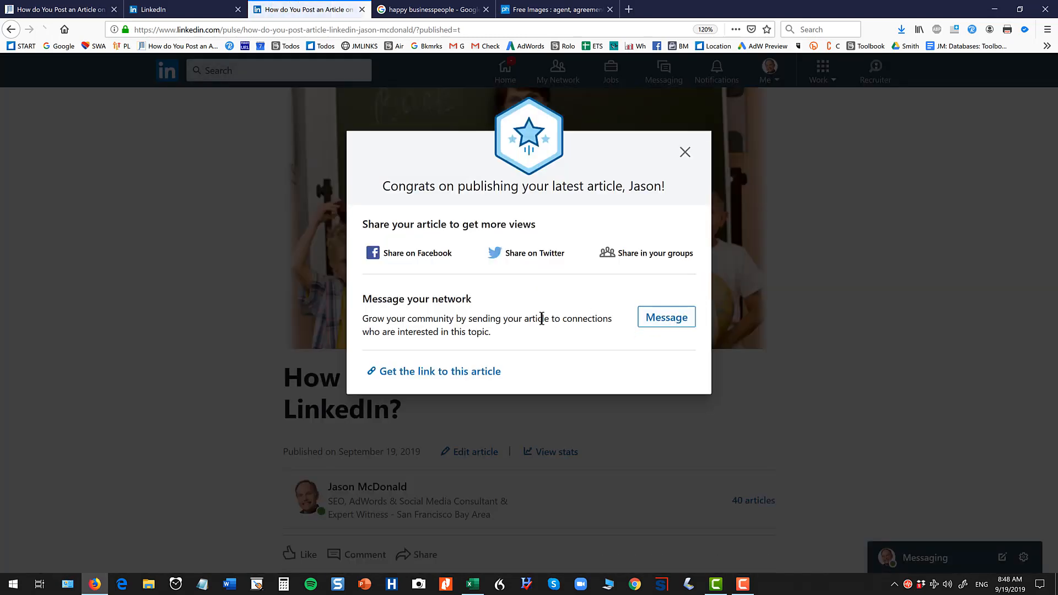
Copy the published article's link, load it in the PxHere photo's browser tab and look through the live article
left_click(439, 373)
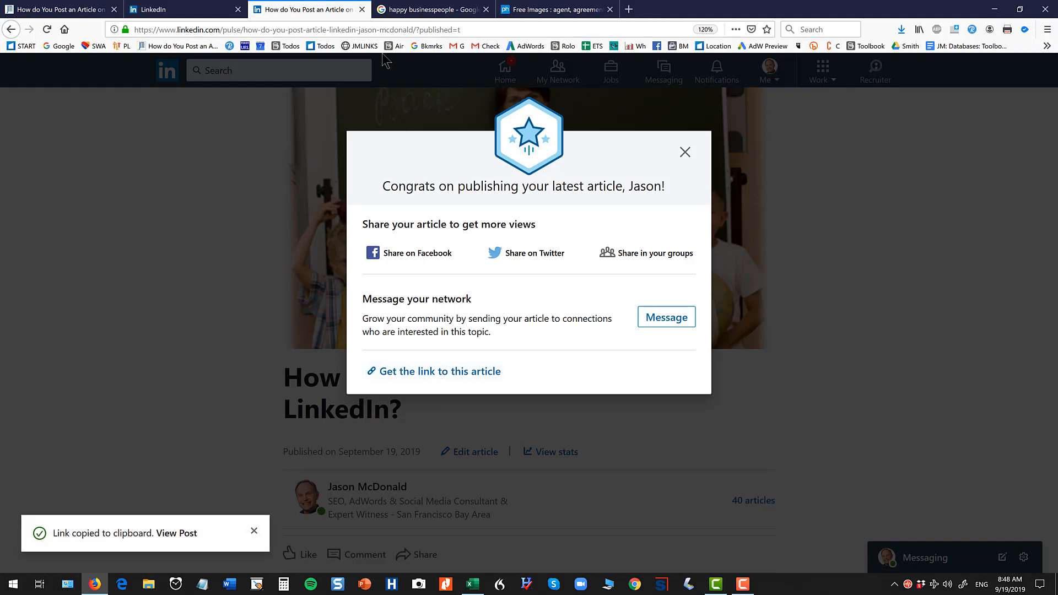
left_click(544, 9)
left_click(416, 29)
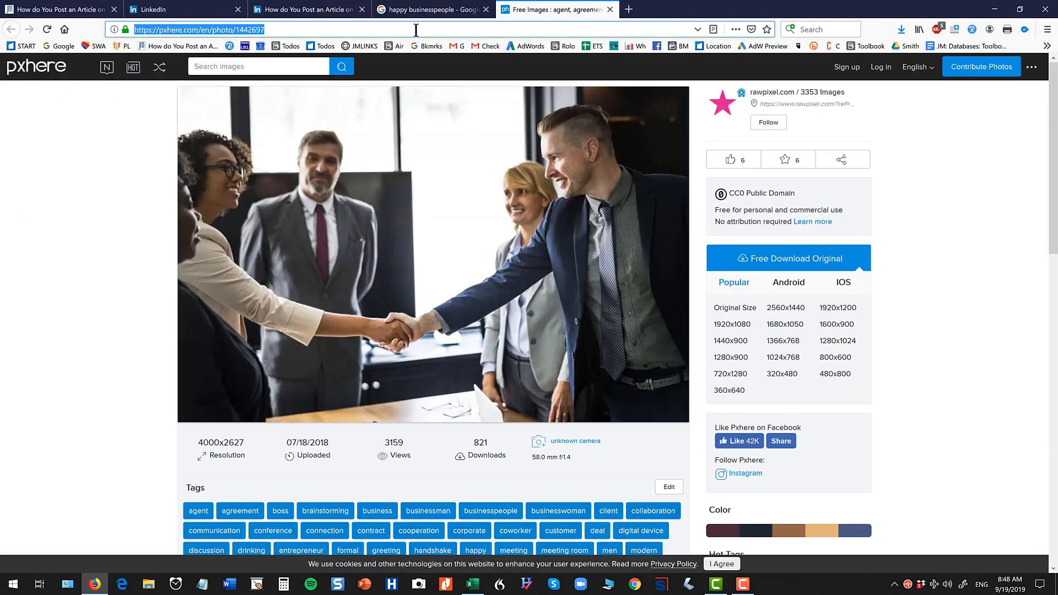
key("ctrl+v")
key("Return")
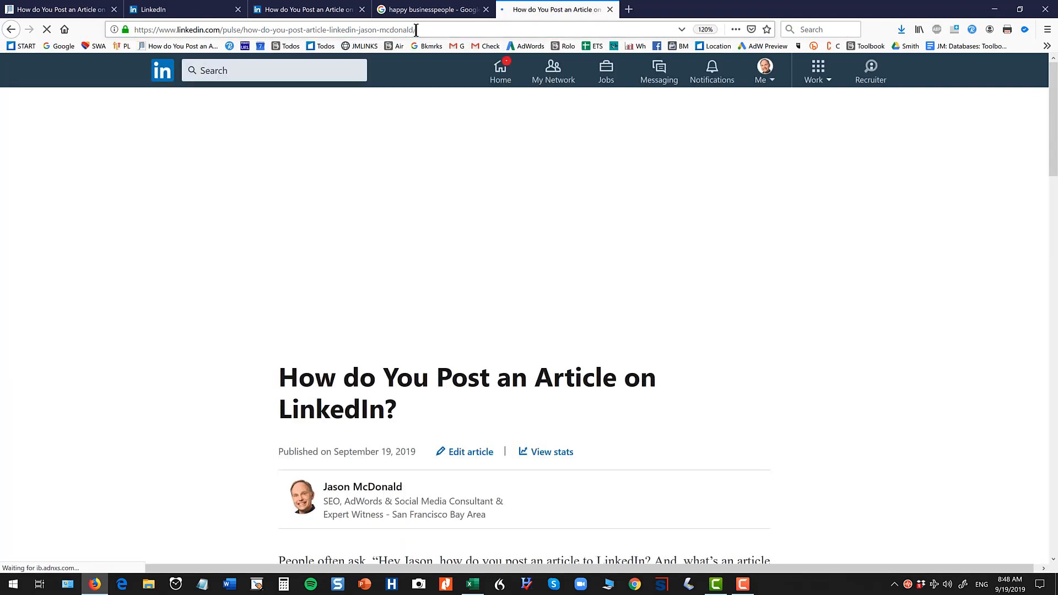
scroll(389, 277, "down", 15)
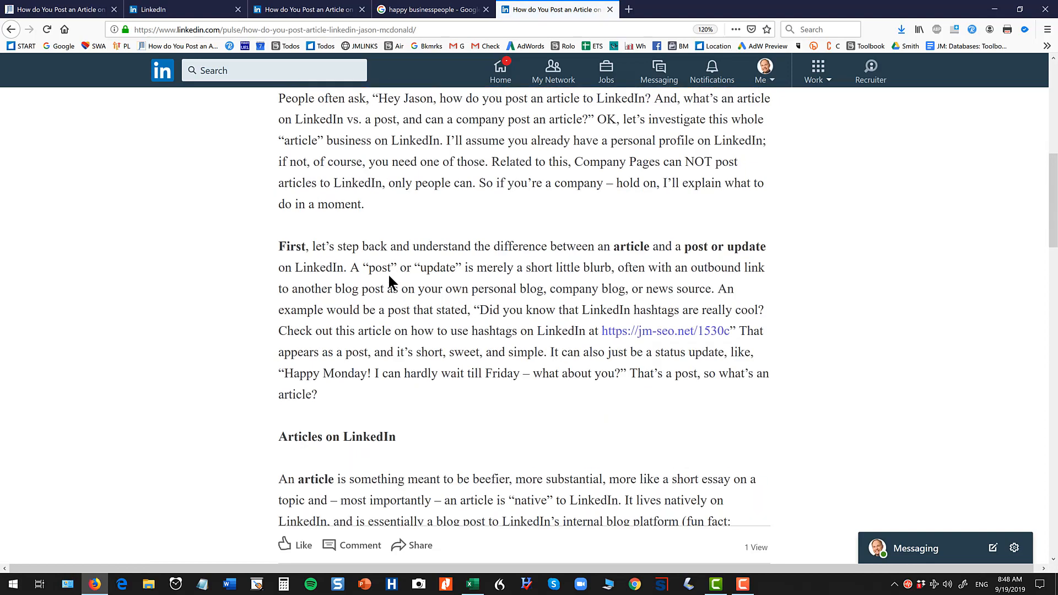
scroll(389, 277, "down", 12)
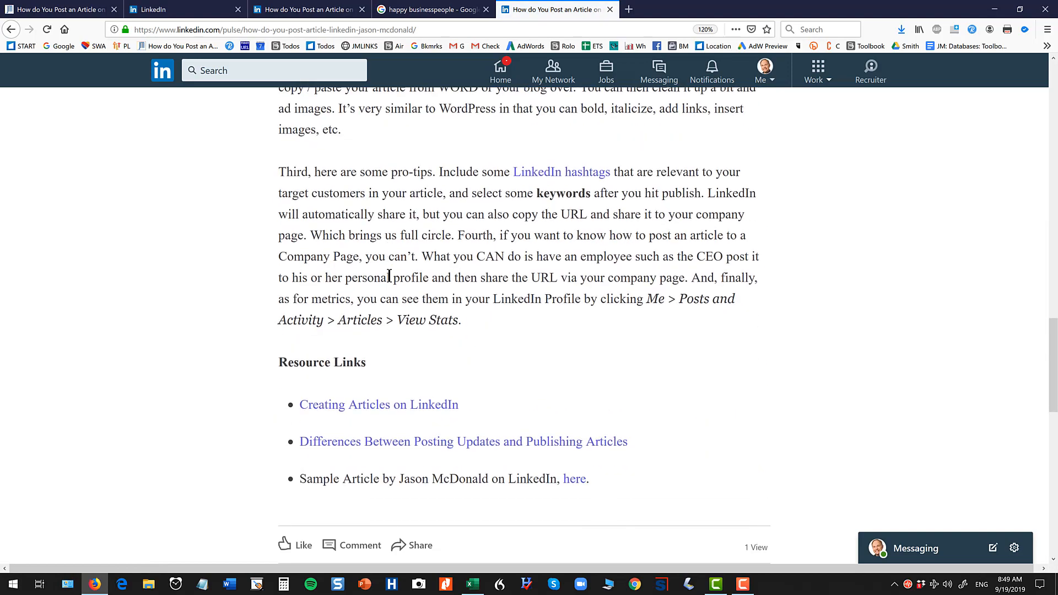
scroll(389, 275, "down", 5)
scroll(389, 275, "up", 20)
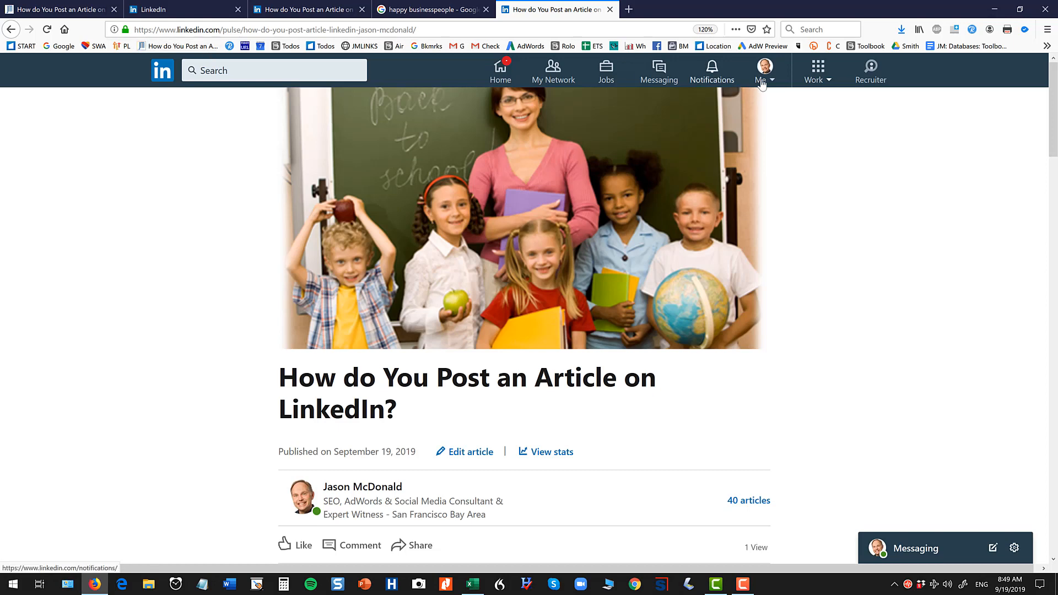
Open the admin page of the JM Internet Group company from the profile's managed companies
left_click(763, 80)
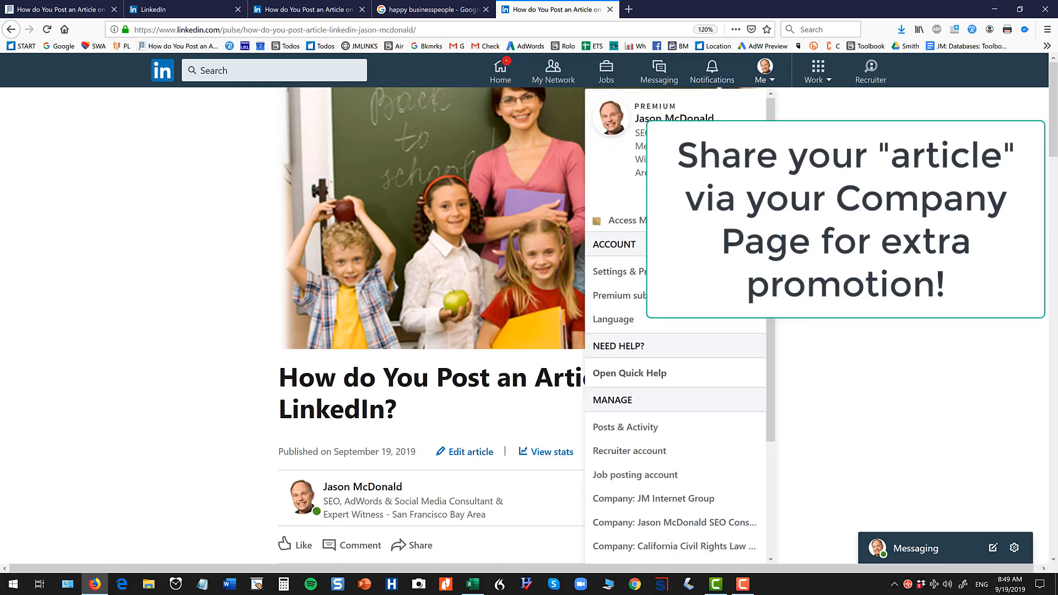
scroll(697, 308, "down", 3)
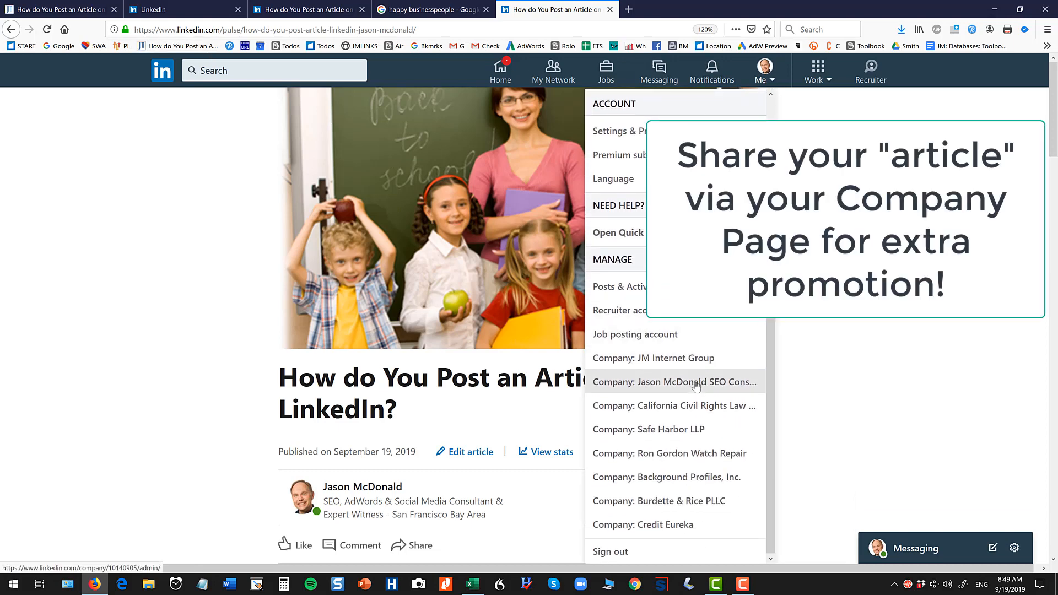
left_click(697, 358)
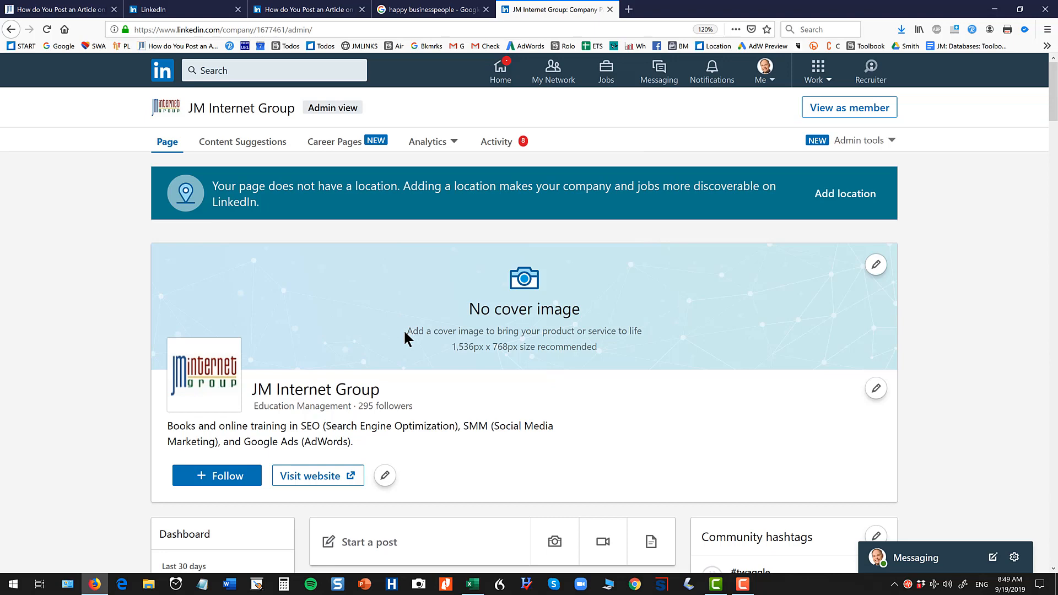
Publish a company page post reading "Check out this "article" on how to post an "article" to LinkedIn -" with the article's link and #LinkedIn
scroll(405, 336, "down", 4)
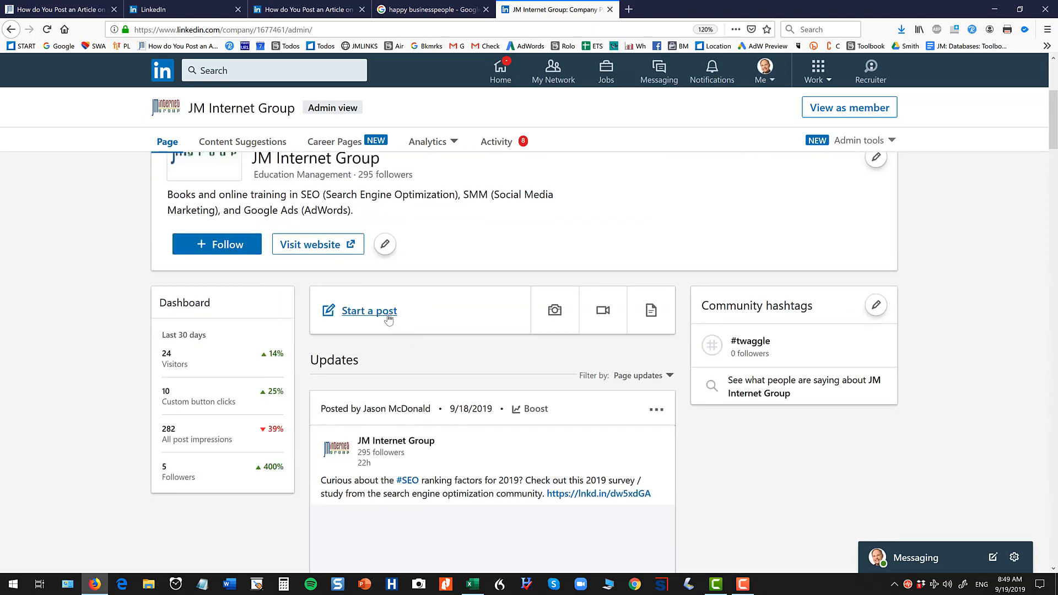
left_click(386, 312)
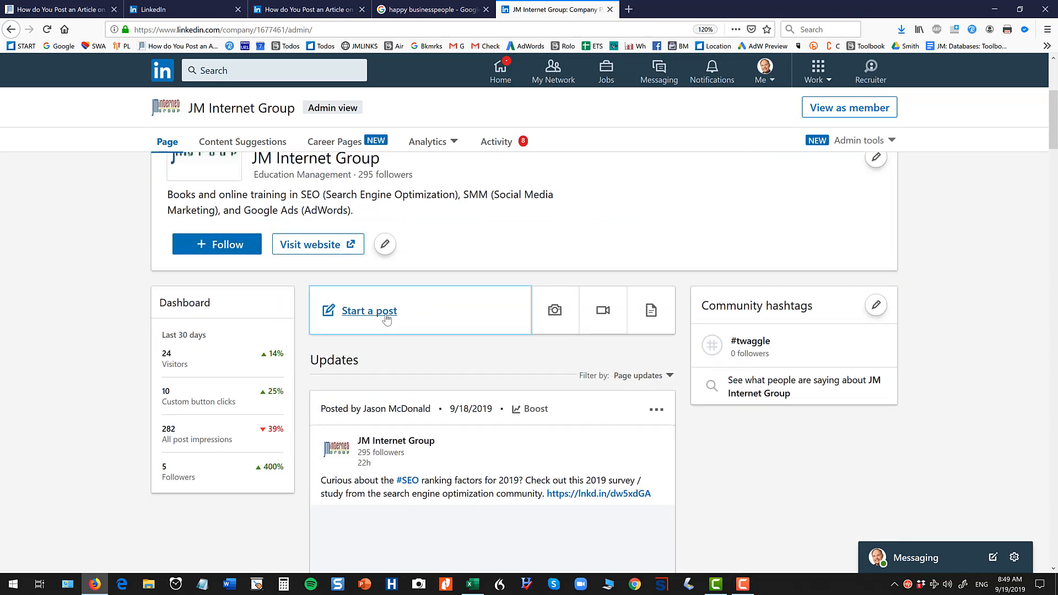
type("Check out this \"article")
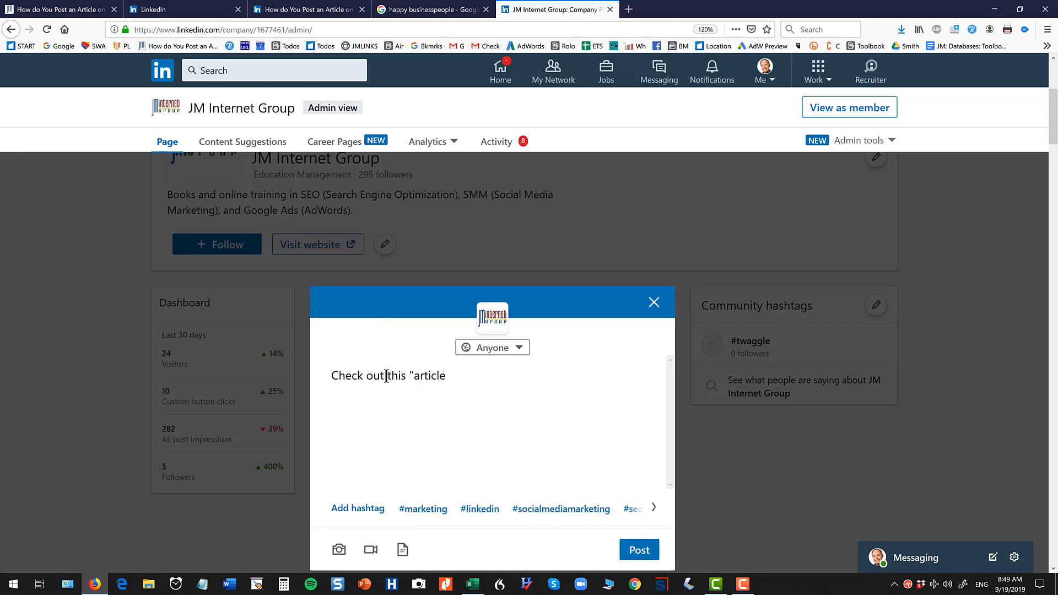
type("\" on how to post an \"article\" to LinkedIn -")
key("ctrl+v")
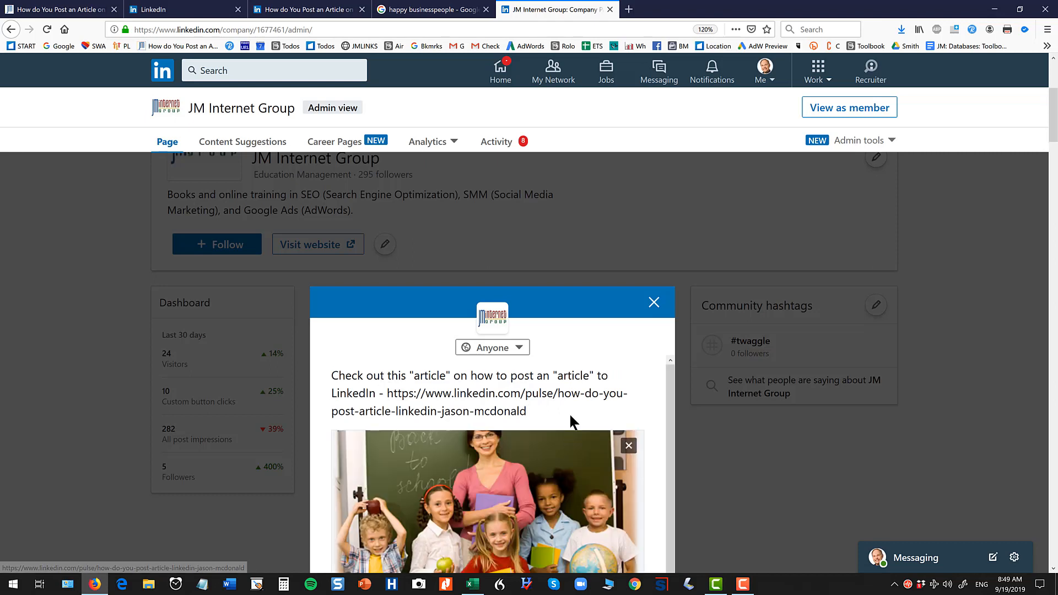
type("#LinkedIn")
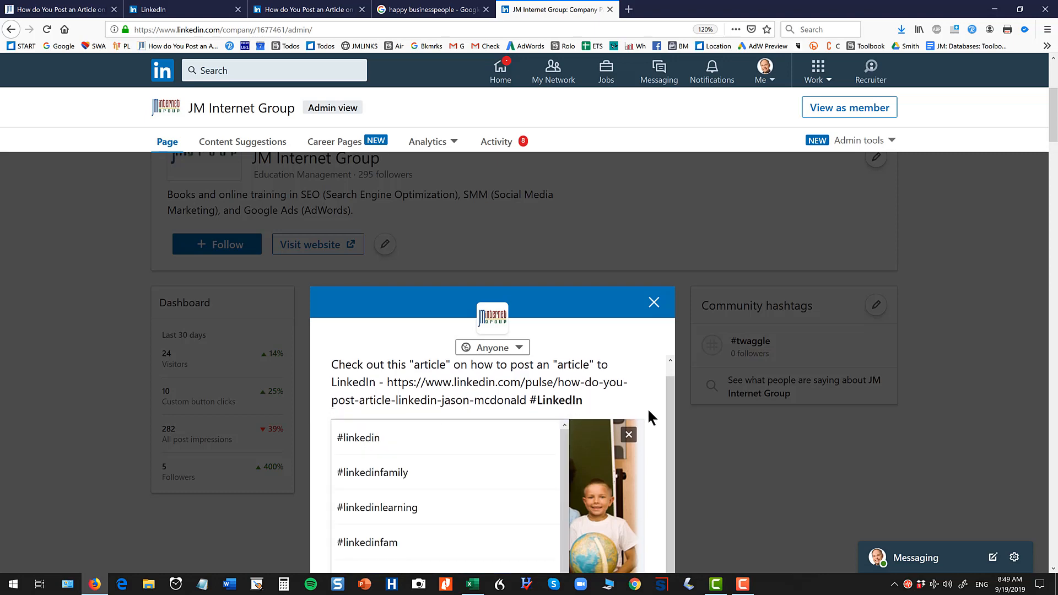
scroll(648, 419, "down", 5)
left_click(652, 343)
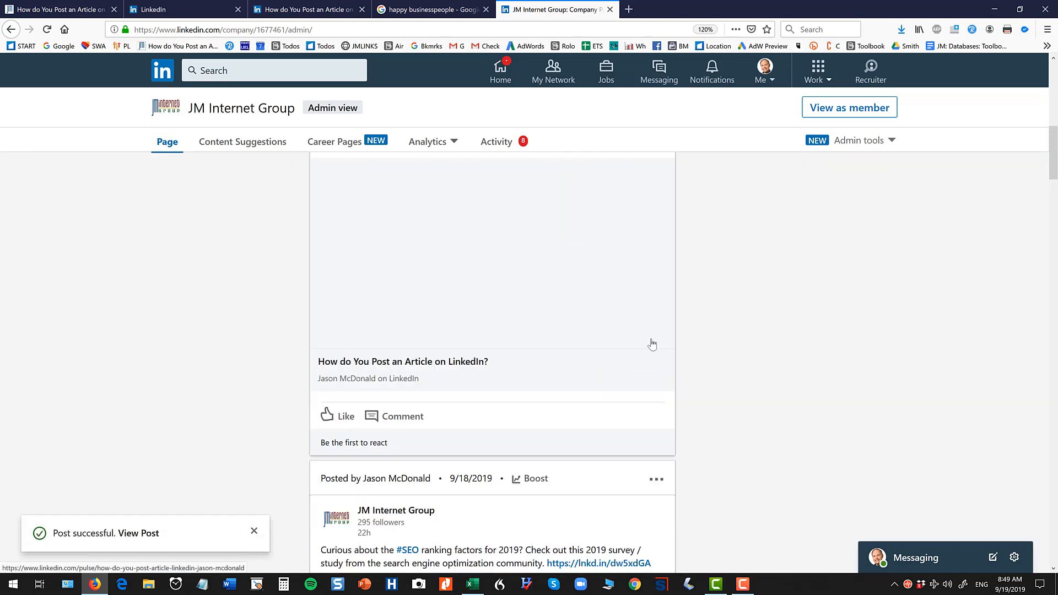
scroll(651, 344, "up", 4)
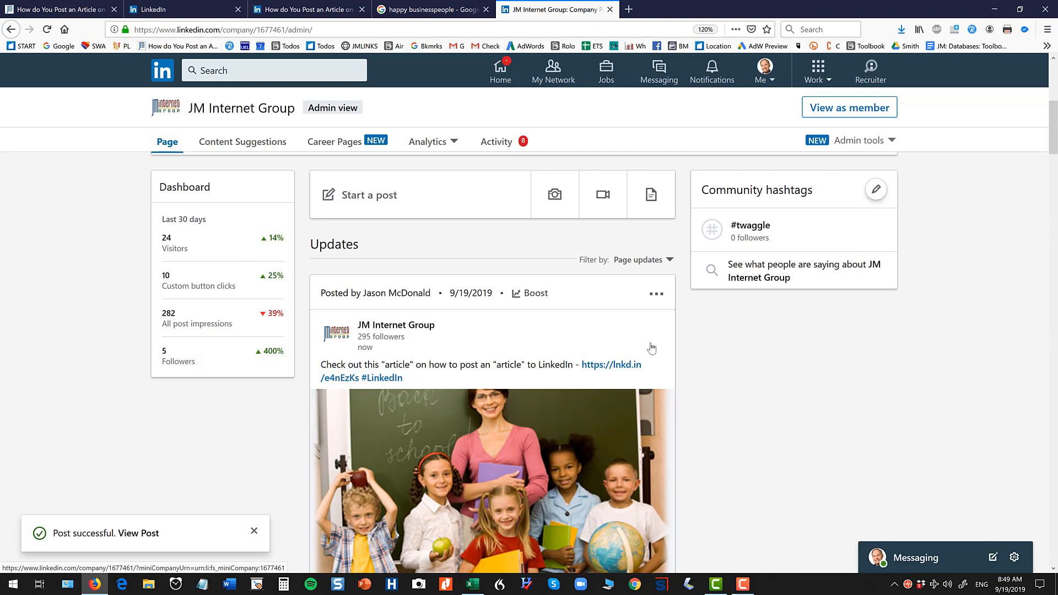
Return to the LinkedIn feed's browser tab, list the profile's own articles under Posts & Activity and check their view counts
left_click(61, 9)
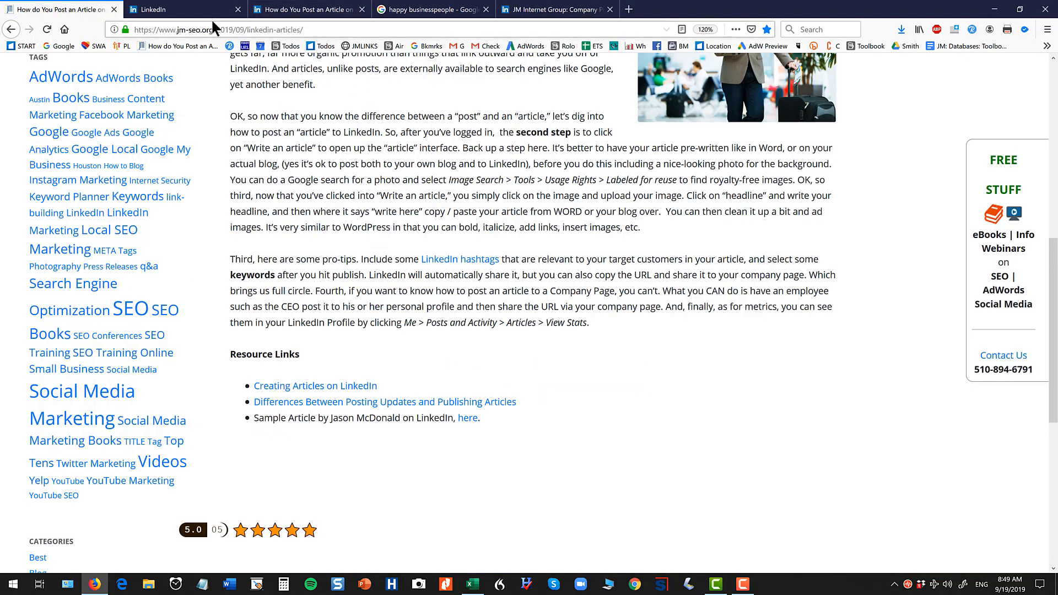
left_click(182, 10)
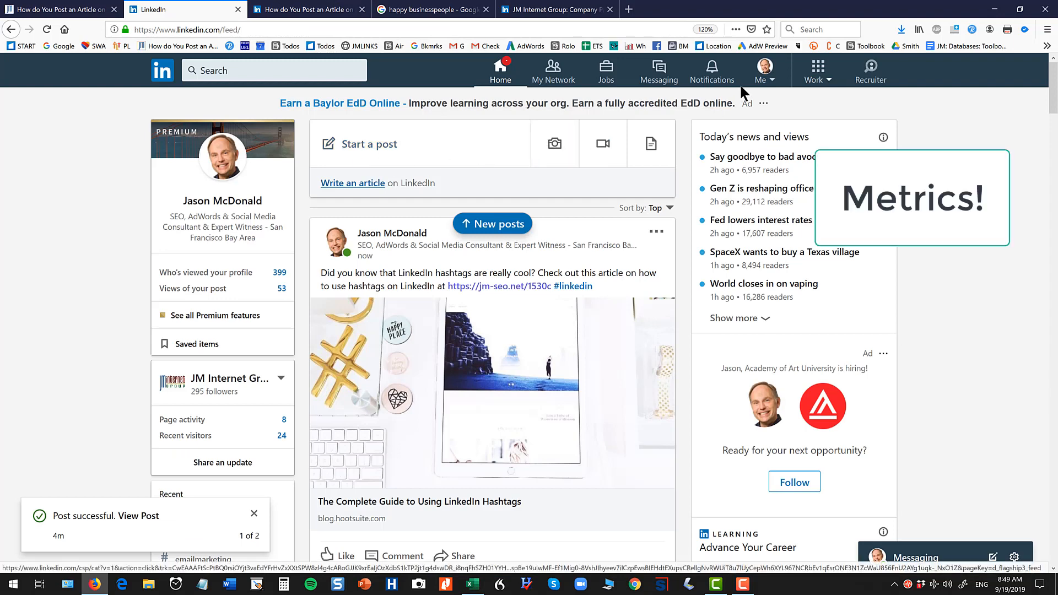
left_click(765, 70)
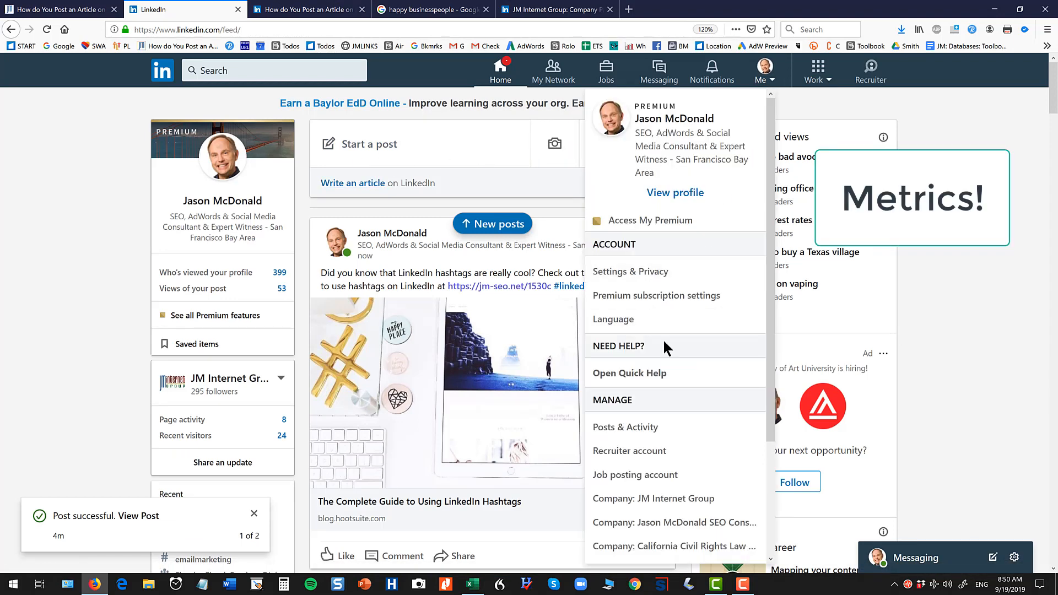
left_click(642, 428)
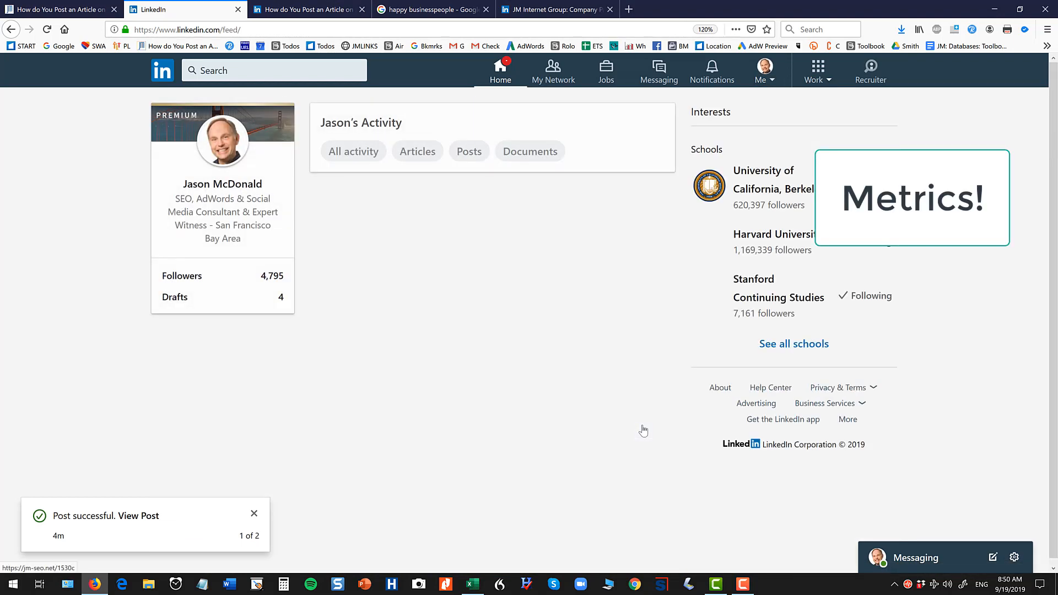
left_click(434, 158)
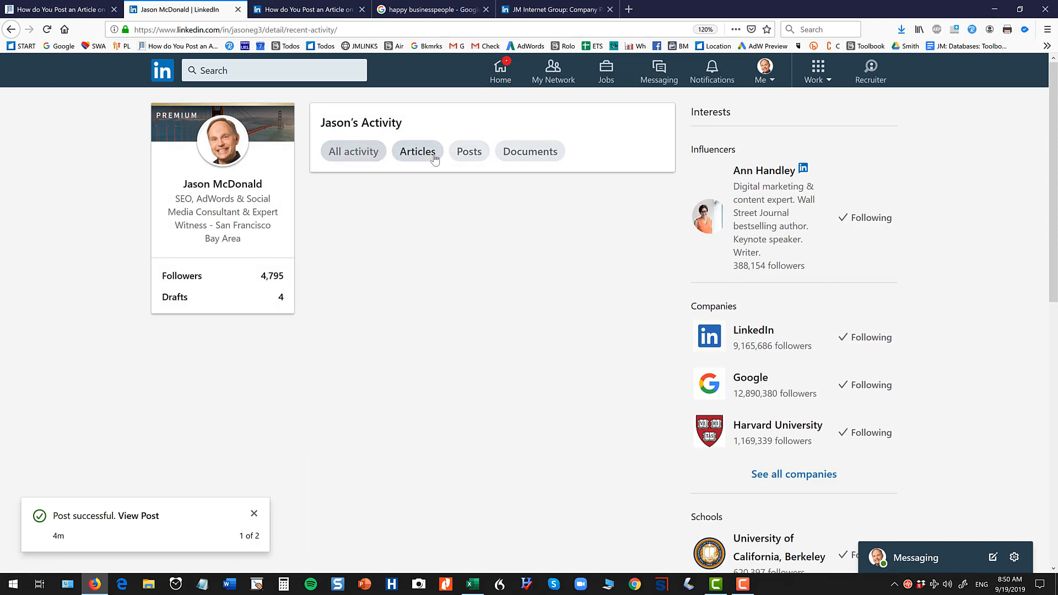
scroll(455, 203, "down", 2)
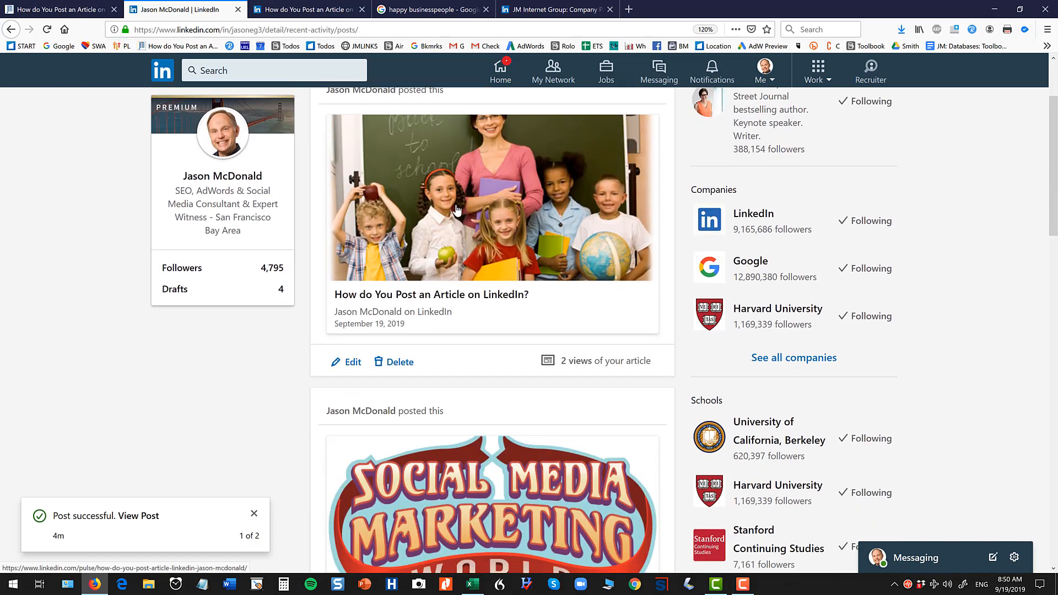
scroll(456, 209, "down", 6)
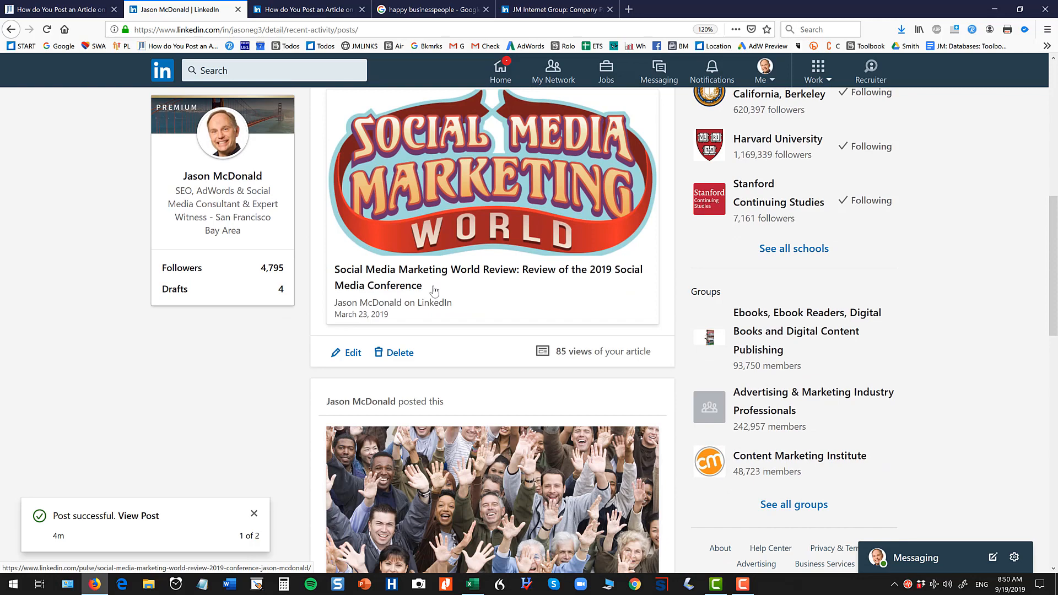
Open the article "Facebook Marketing Tips: The Superfan Strategy for Promoting Your Facebook Content", examine its view stats and leave it
scroll(435, 291, "down", 4)
left_click(413, 380)
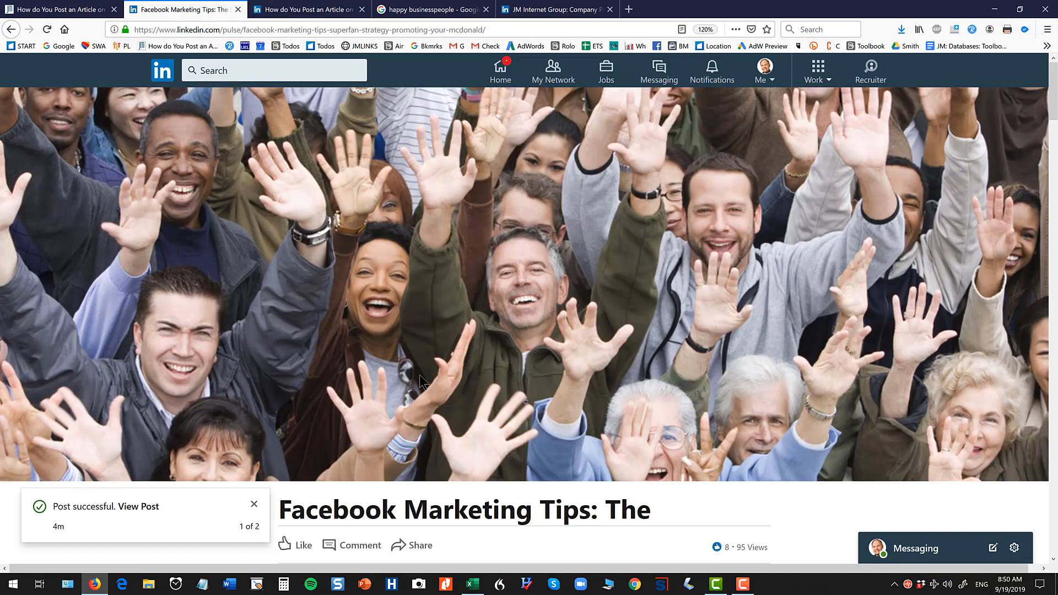
scroll(419, 375, "down", 5)
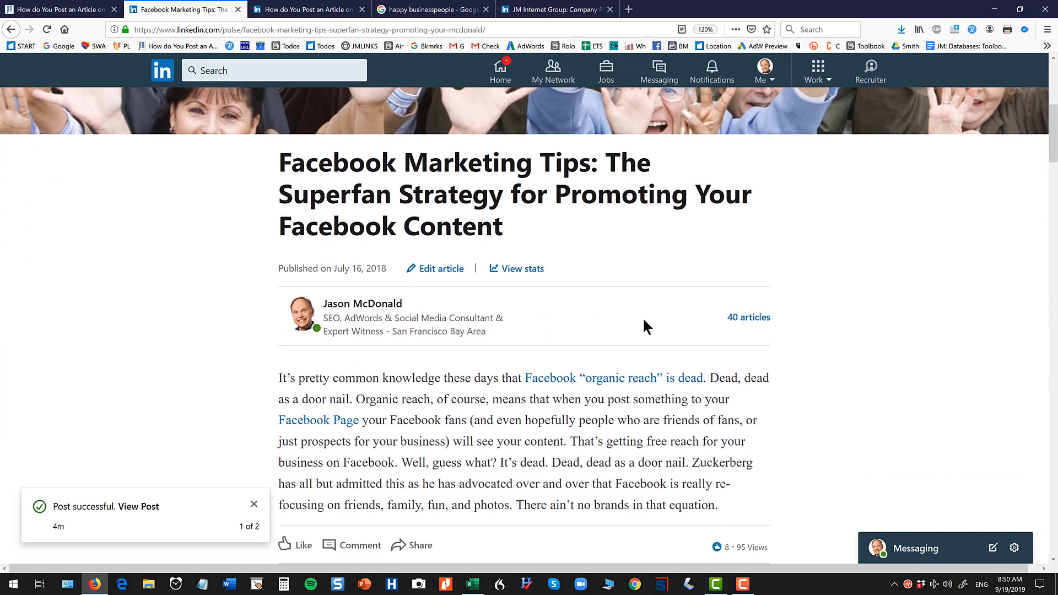
scroll(599, 339, "down", 2)
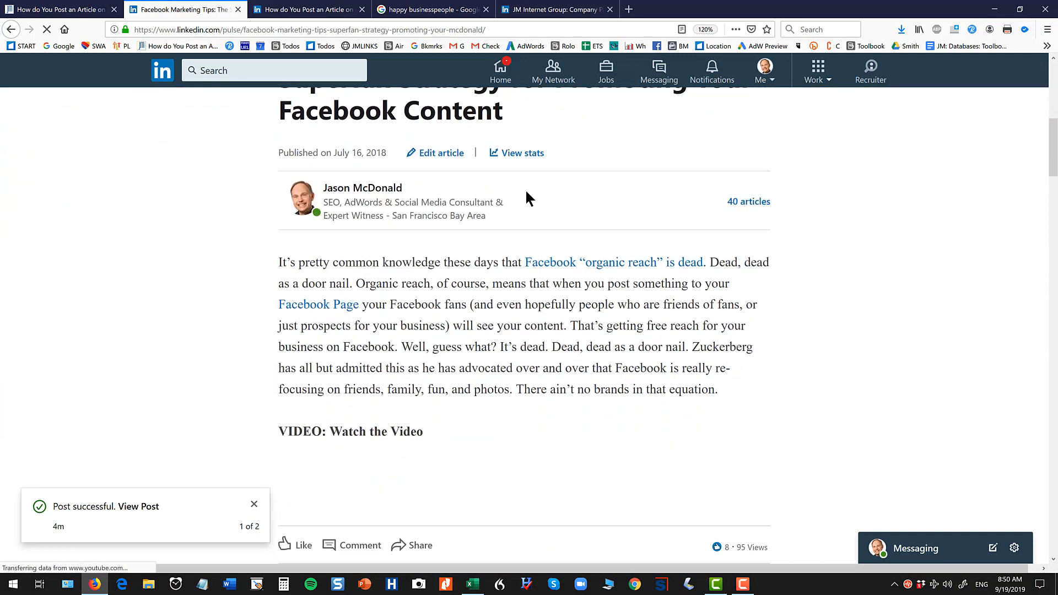
left_click(522, 154)
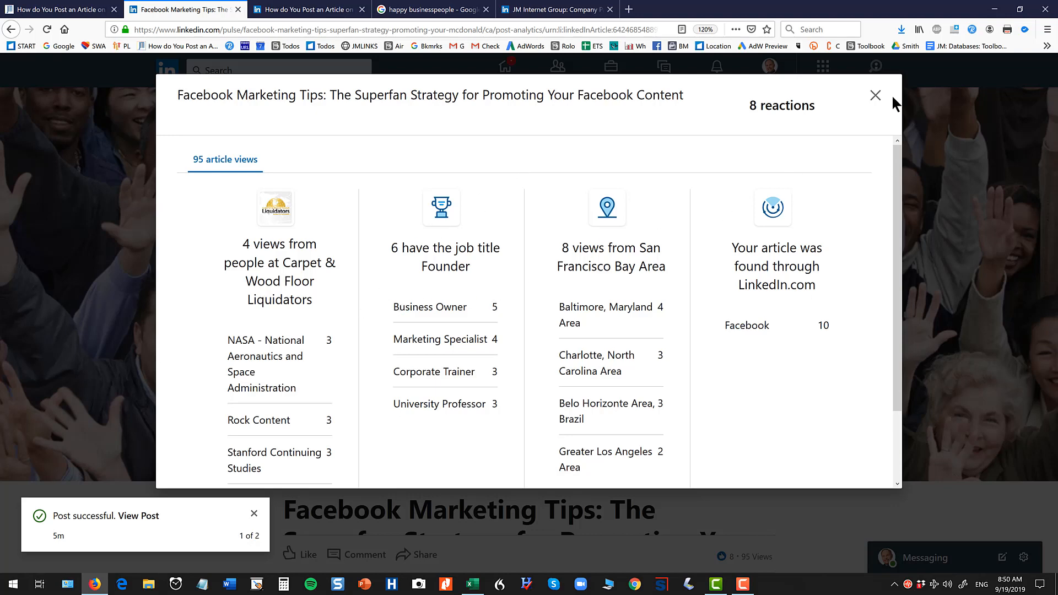
left_click(875, 95)
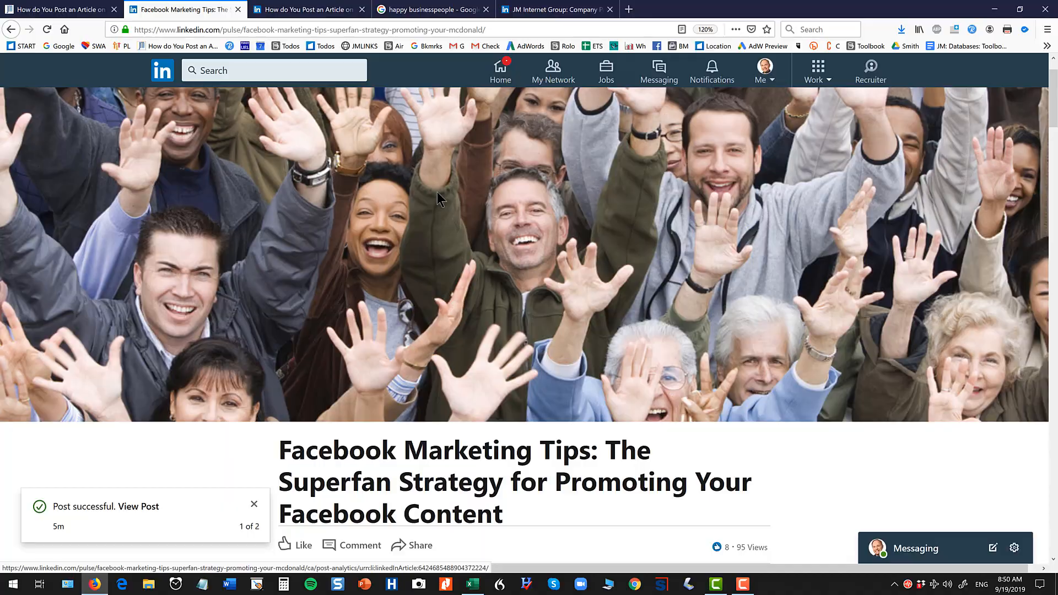
left_click(17, 31)
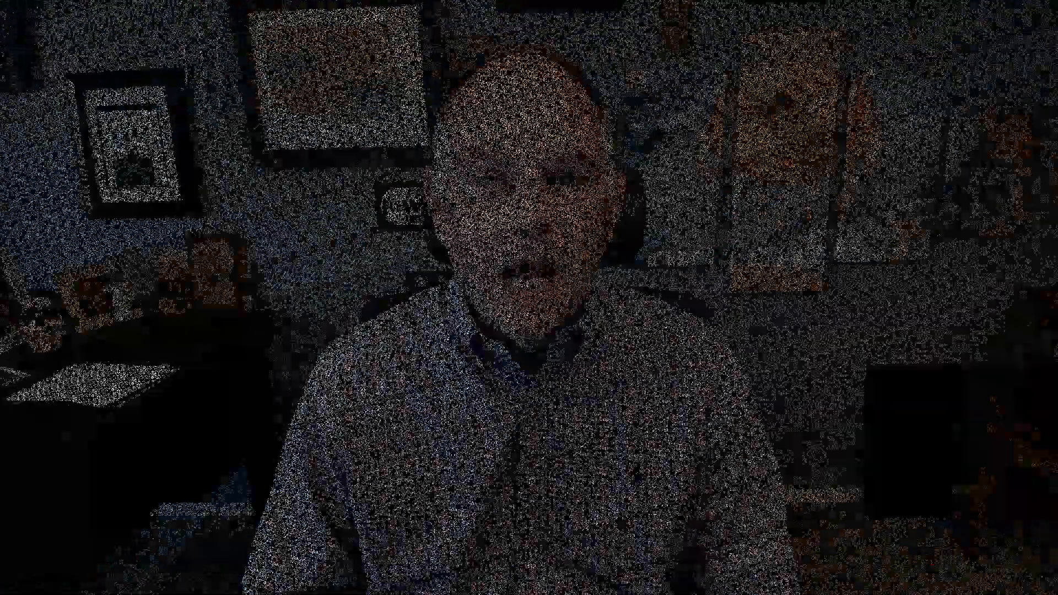